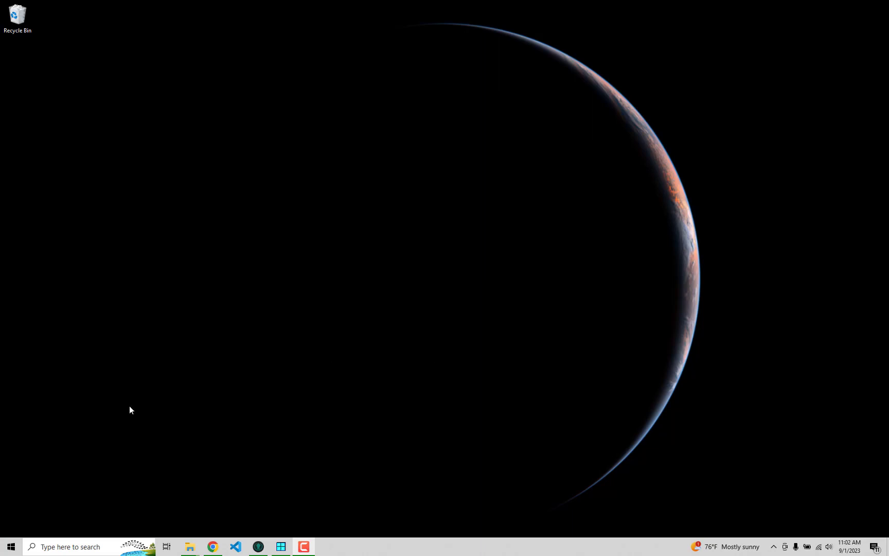
# - Launch Rhino 7 and show the Pollination plugin's model controls
pyautogui.click(11, 546)
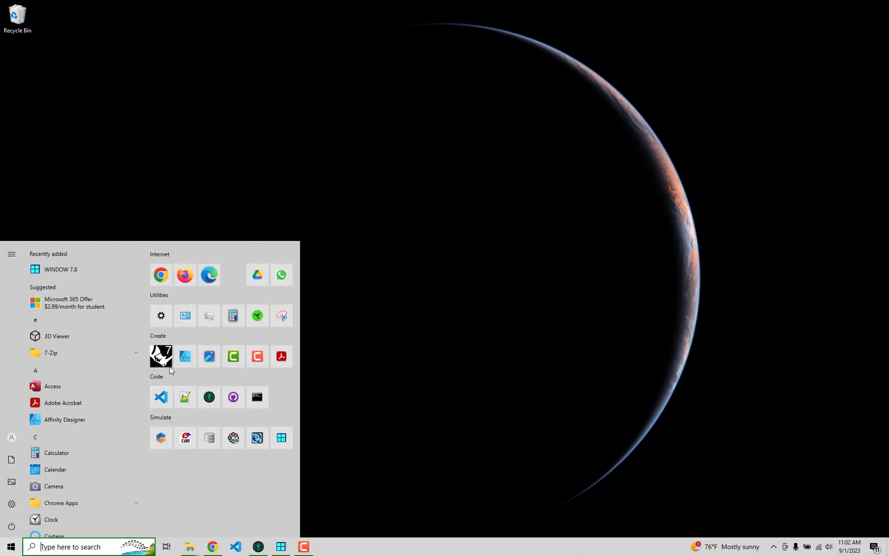
pyautogui.click(169, 365)
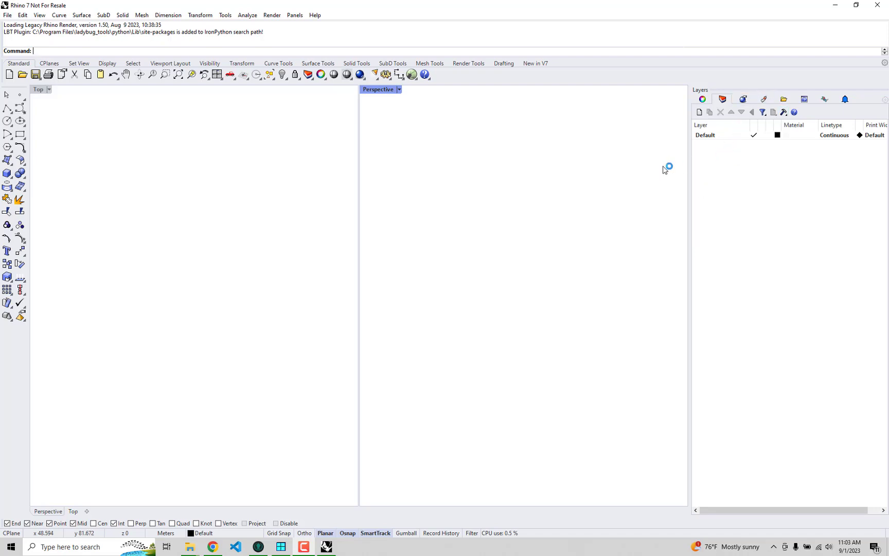
pyautogui.click(825, 98)
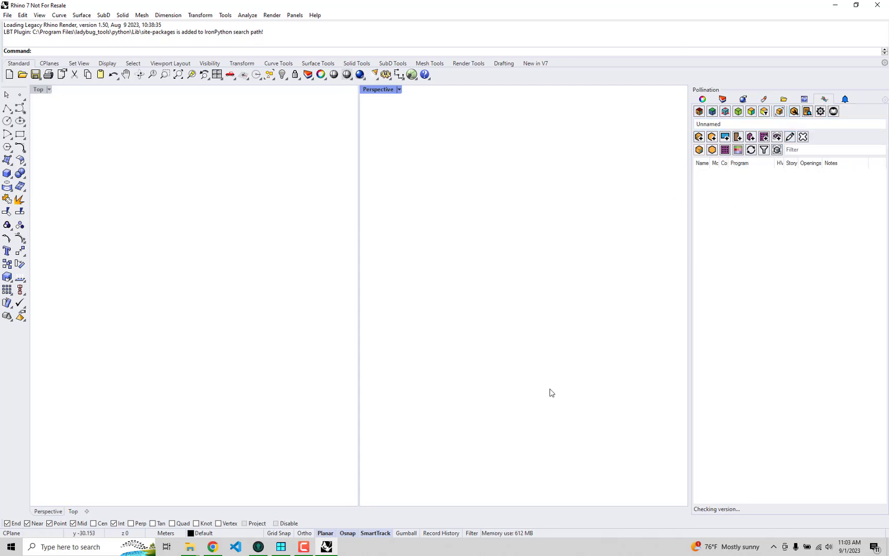
# - Switch to WINDOW 7.8 and review the three glass layers of the Triple Pane Low-E Viracon glazing system
pyautogui.click(281, 548)
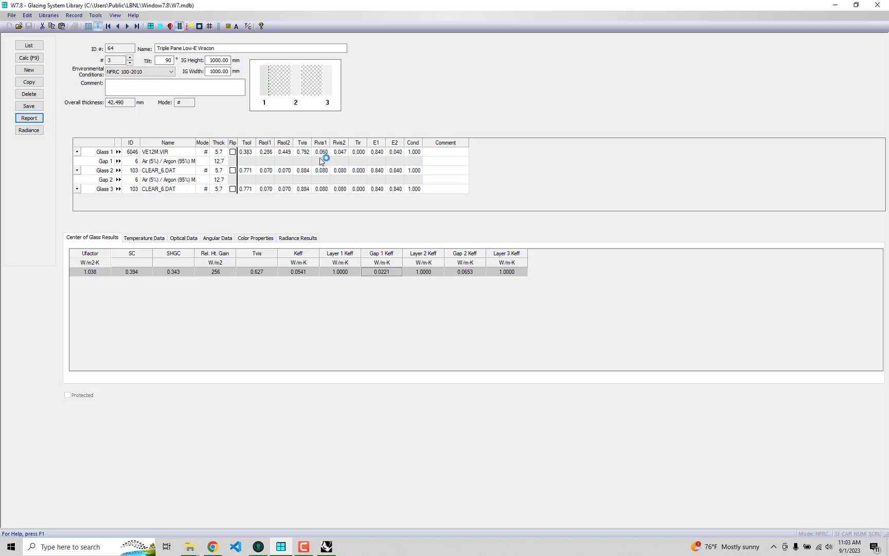
pyautogui.click(167, 153)
pyautogui.click(168, 171)
pyautogui.click(168, 189)
# - Return to Rhino and open Pollination's manager for energy constructions
pyautogui.click(835, 5)
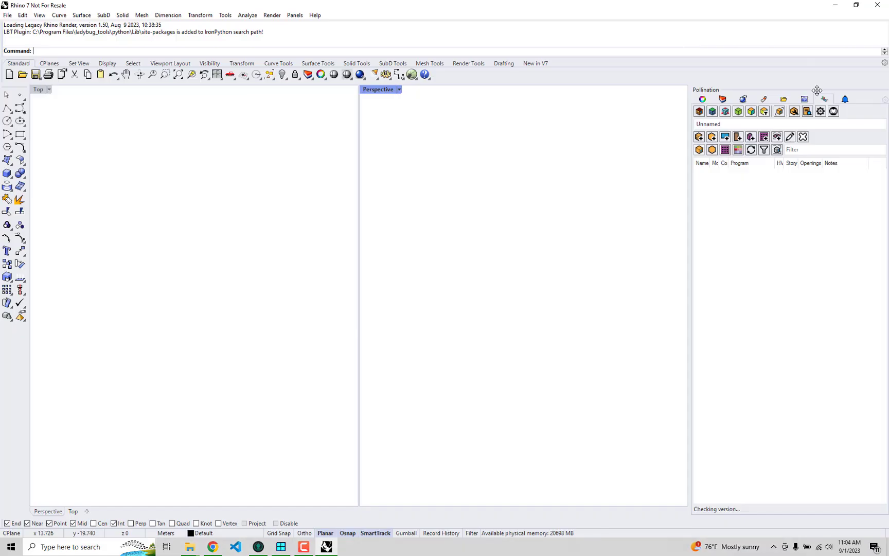
pyautogui.click(808, 112)
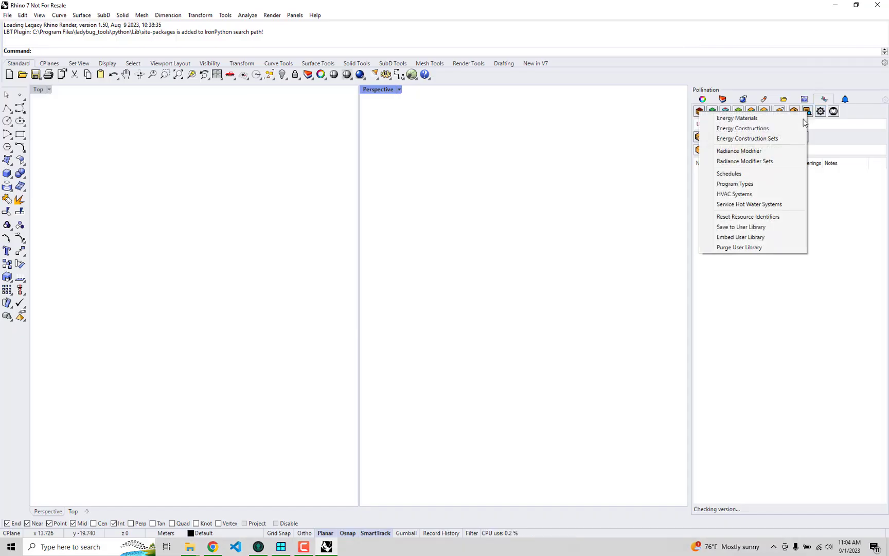
pyautogui.click(755, 131)
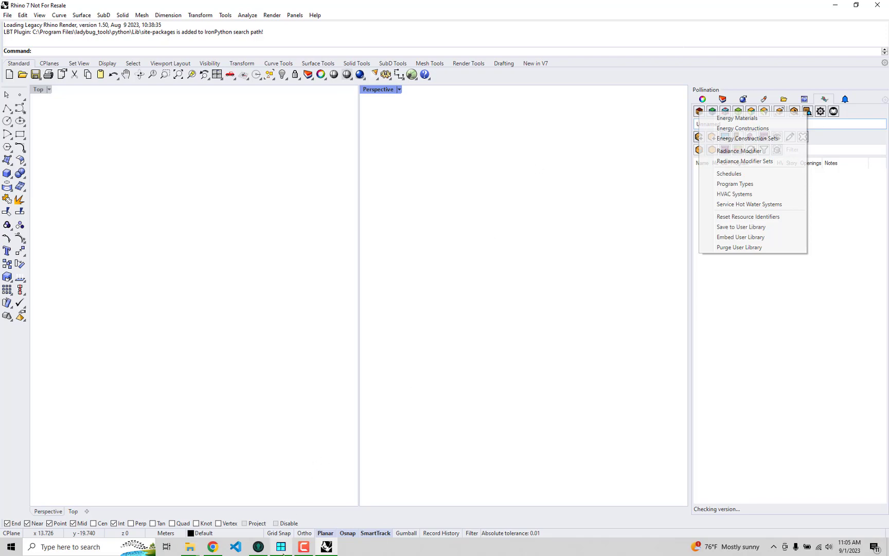
# - Switch to WINDOW 7.8 and check the outer pane's product record and the two inner glass layers
pyautogui.click(281, 547)
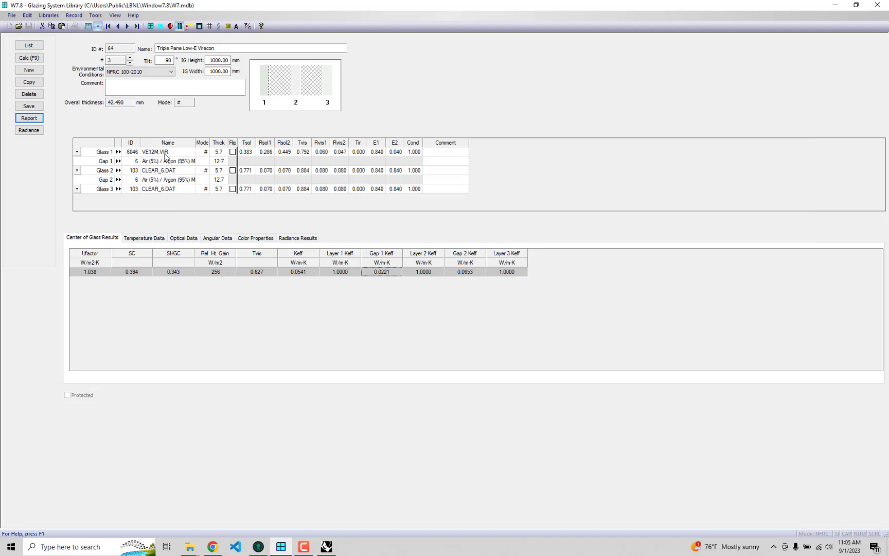
pyautogui.doubleClick(165, 154)
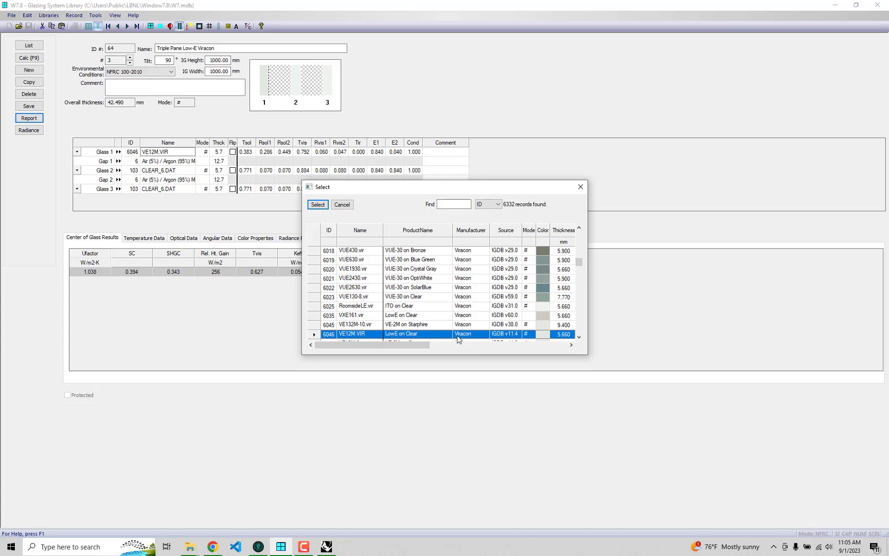
pyautogui.click(576, 187)
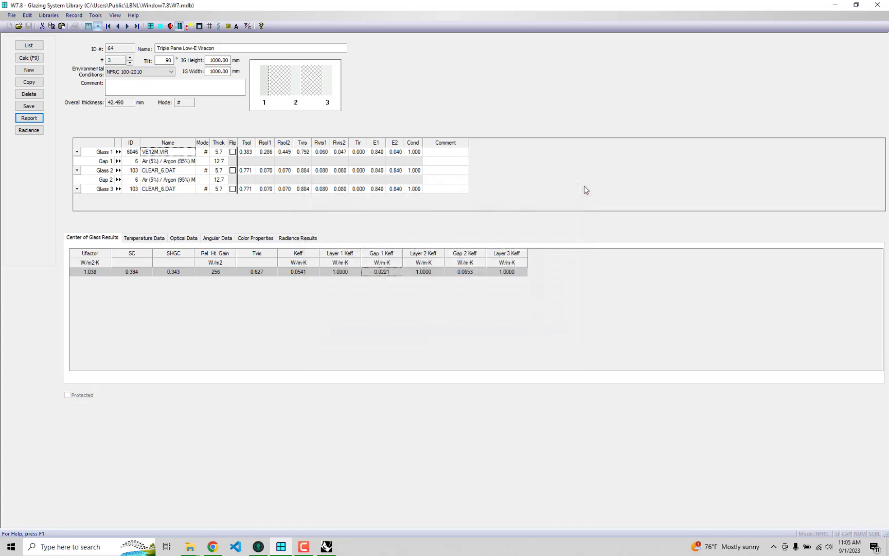
pyautogui.click(163, 171)
pyautogui.click(164, 189)
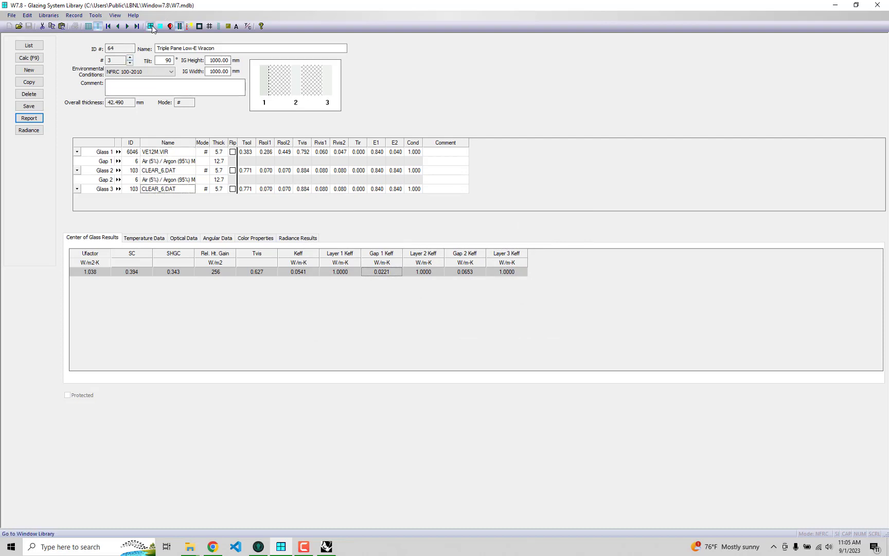
# - Open the Window Library, inspect the Triple Pane Viracon System's frame components, and calculate the total window results
pyautogui.click(151, 27)
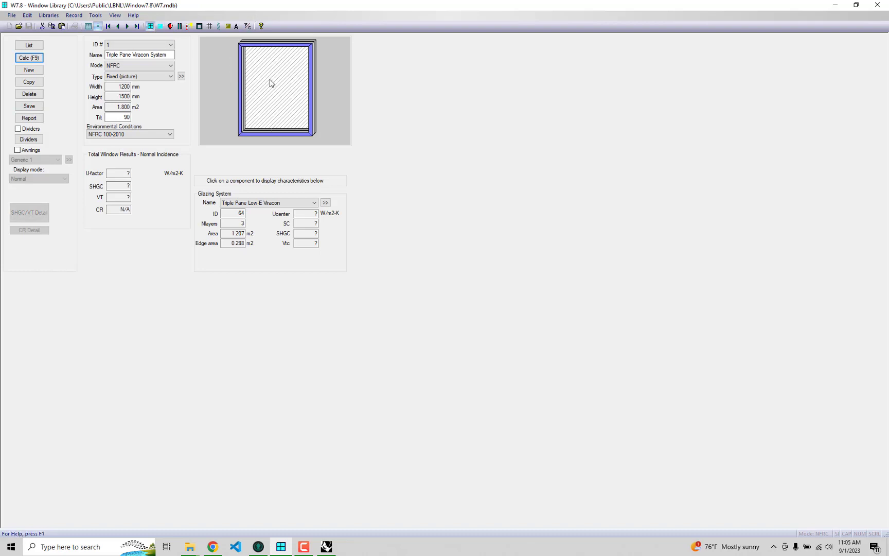
pyautogui.click(282, 133)
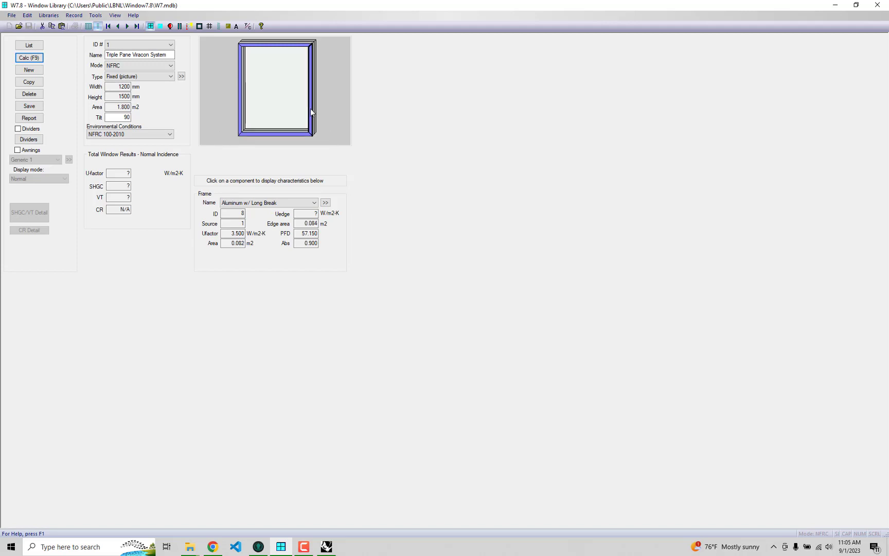
pyautogui.click(238, 115)
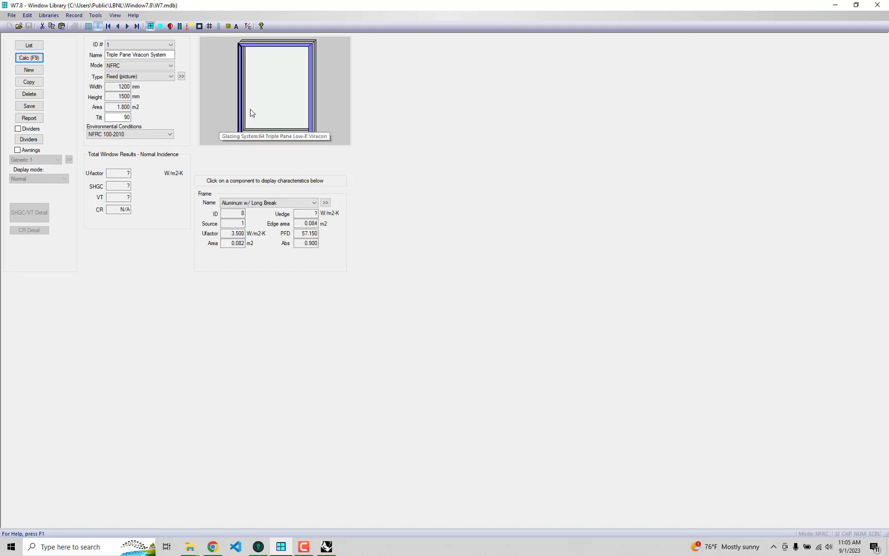
pyautogui.click(273, 44)
pyautogui.click(28, 58)
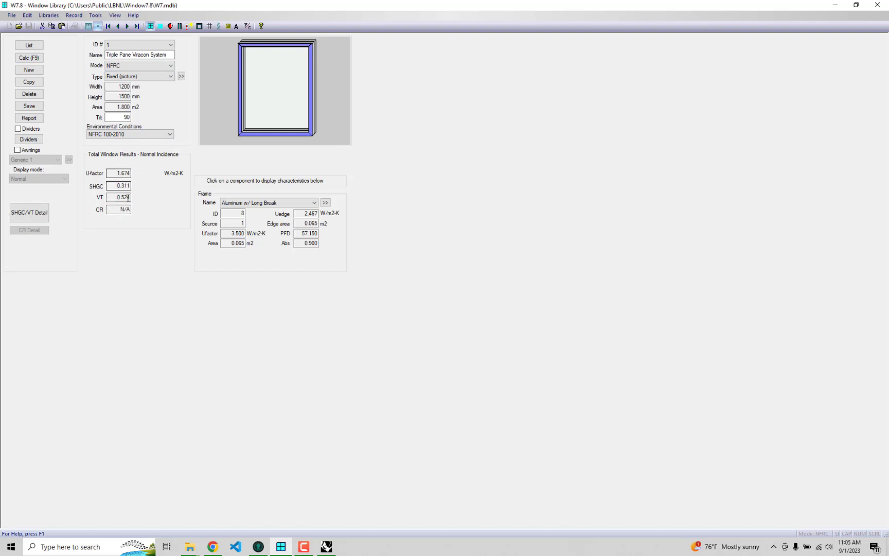
# - Return to Rhino and add a new Simple Window construction in the Construction Manager
pyautogui.click(832, 7)
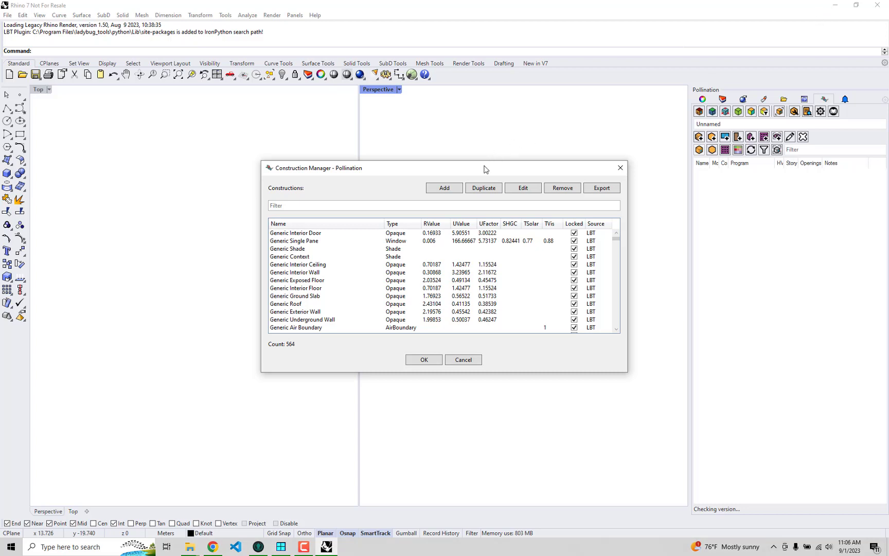
pyautogui.moveTo(484, 165); pyautogui.dragTo(445, 135)
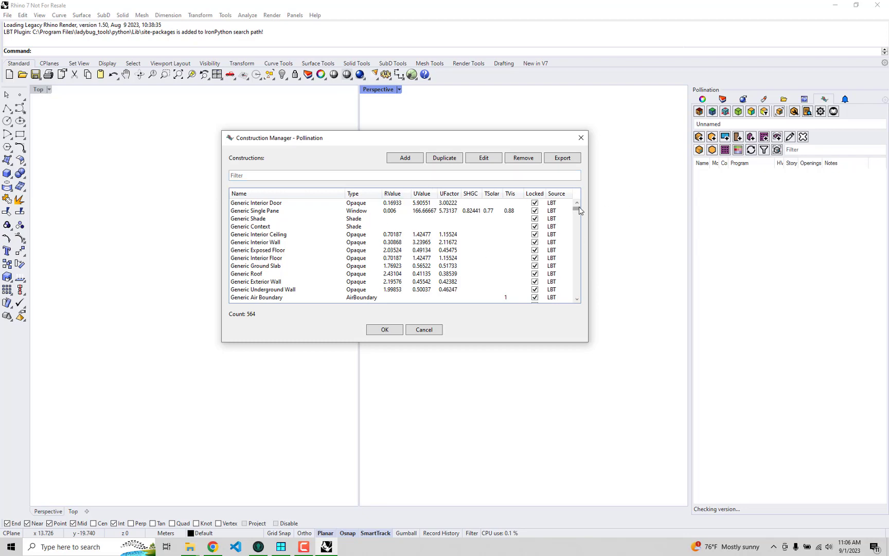
pyautogui.moveTo(579, 207)
pyautogui.mouseDown()
pyautogui.moveTo(570, 304)
pyautogui.moveTo(577, 201)
pyautogui.mouseUp()
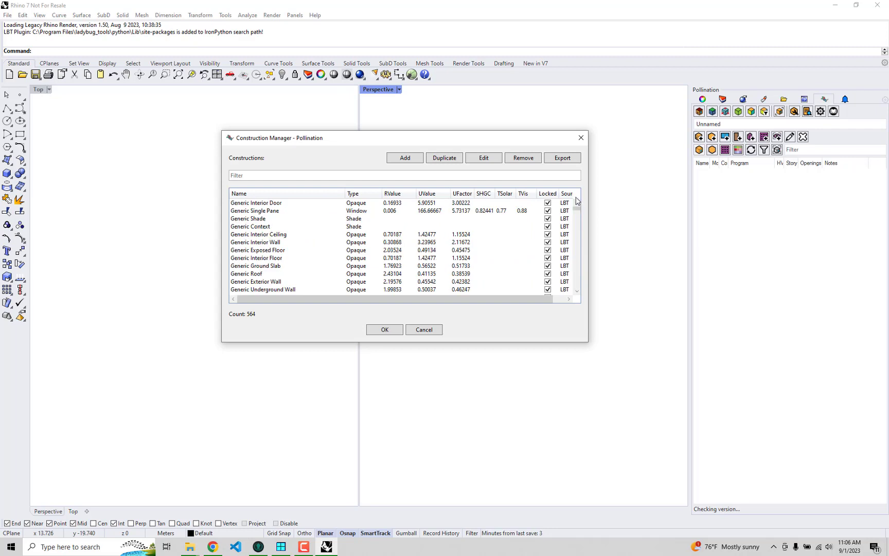
pyautogui.click(404, 159)
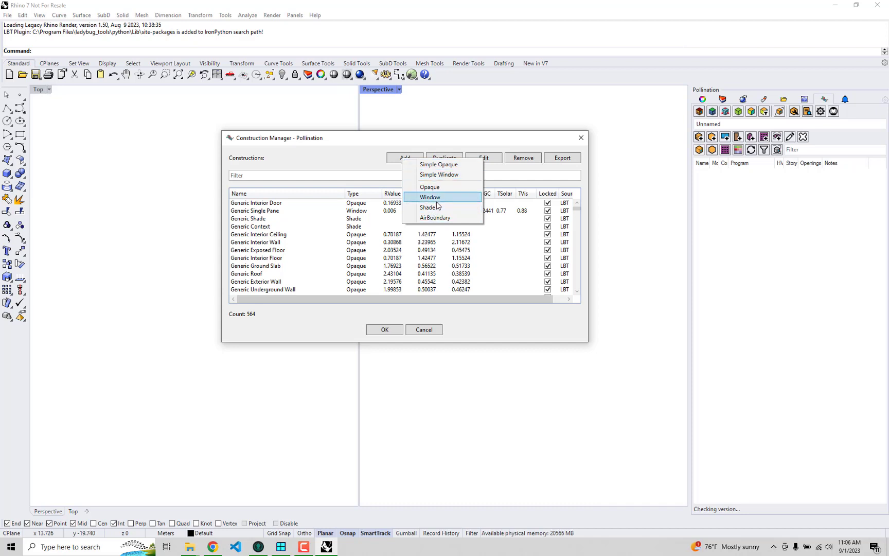
pyautogui.click(459, 175)
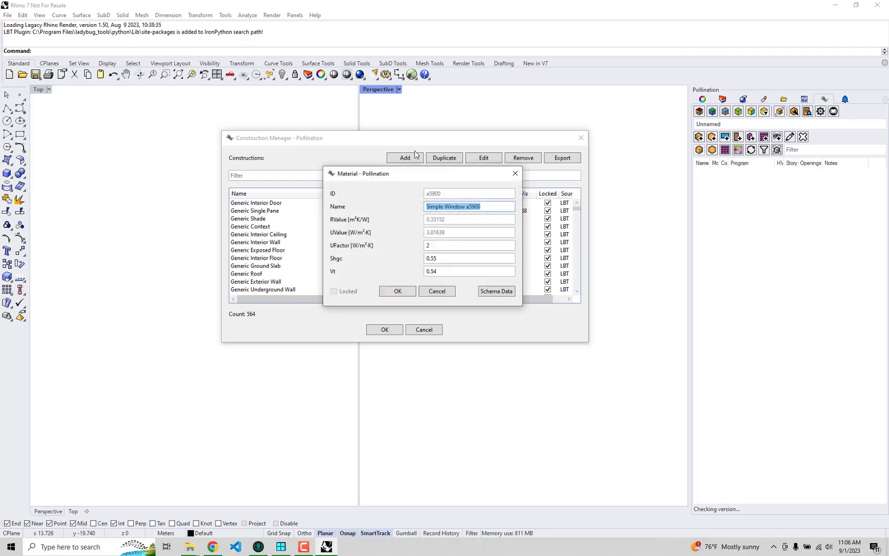
# - Name the new window material "Triple Pane - BOD - Viracon VE12M" and enlarge its dialog to show the full name
pyautogui.moveTo(420, 174); pyautogui.dragTo(397, 166)
pyautogui.click(464, 202)
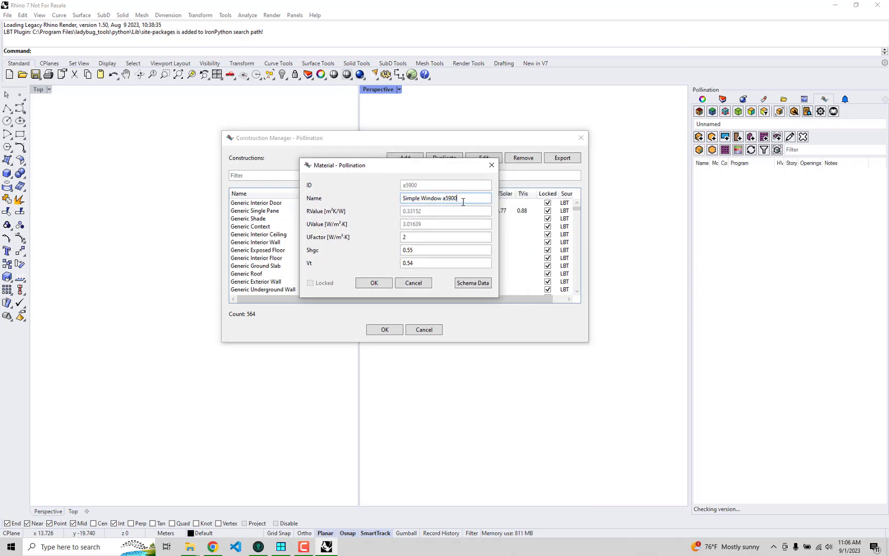
pyautogui.moveTo(463, 200); pyautogui.dragTo(385, 191)
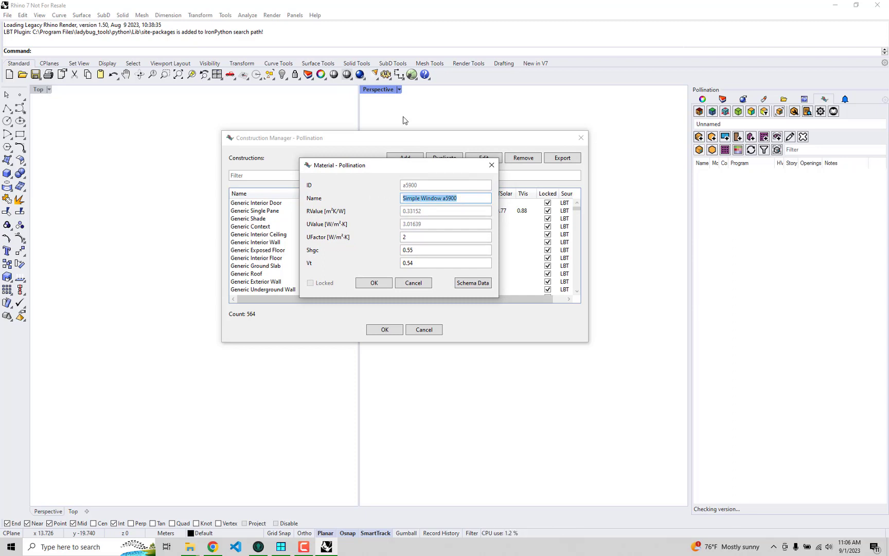
pyautogui.write('SBa')
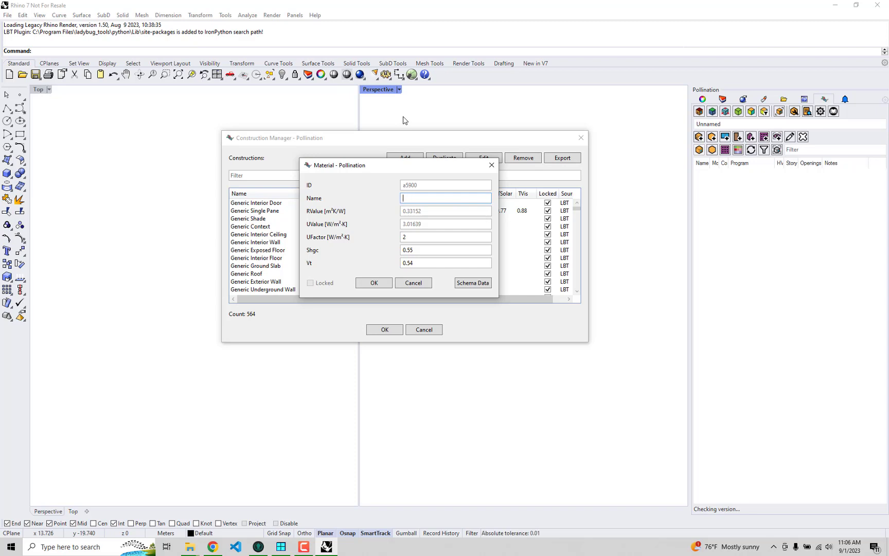
pyautogui.write('Triple Pane - BOD - Vi')
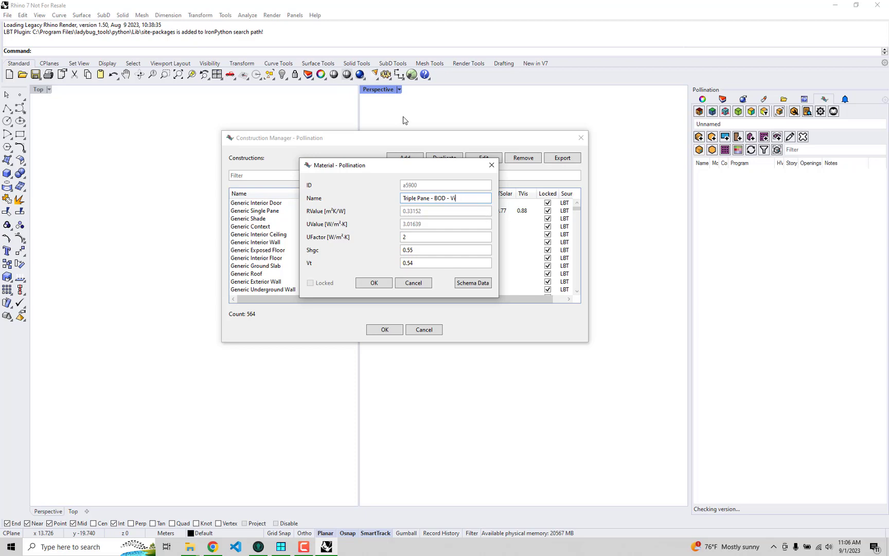
pyautogui.write('racon VE12M')
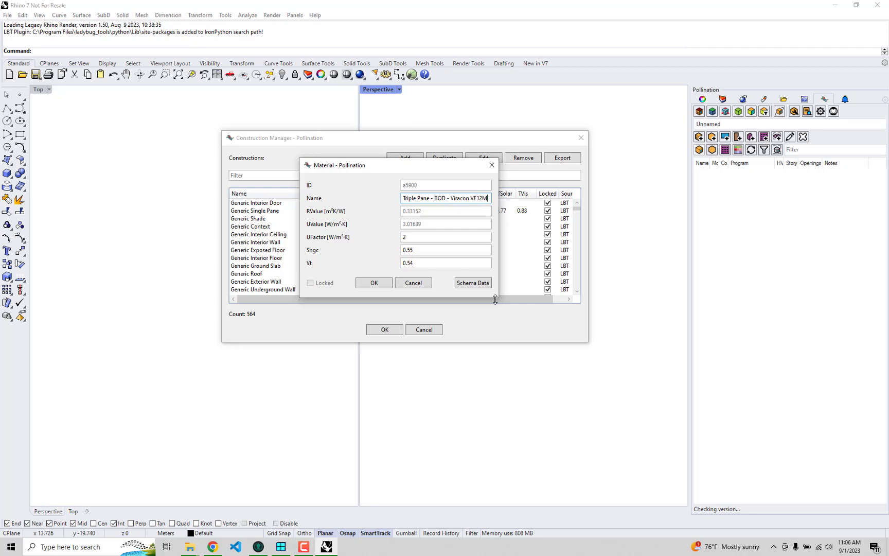
pyautogui.moveTo(497, 299); pyautogui.dragTo(535, 326)
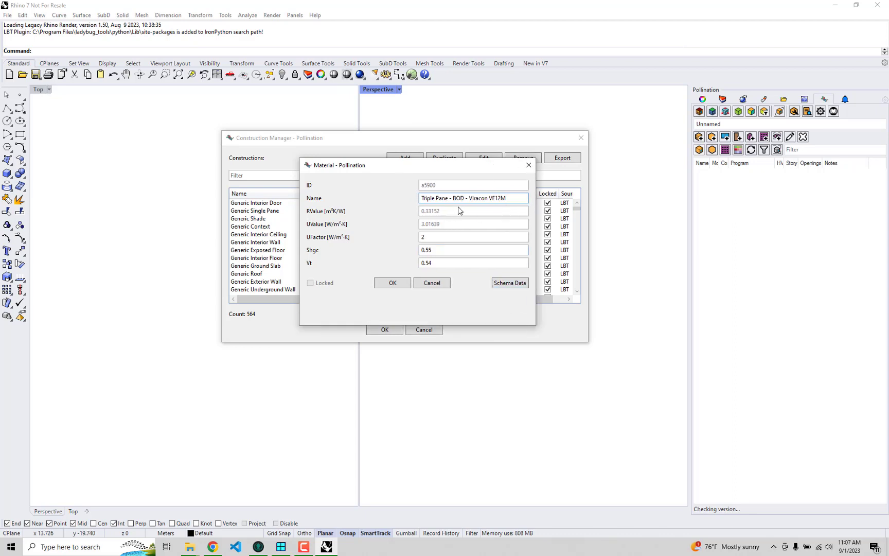
pyautogui.moveTo(422, 208); pyautogui.dragTo(492, 208)
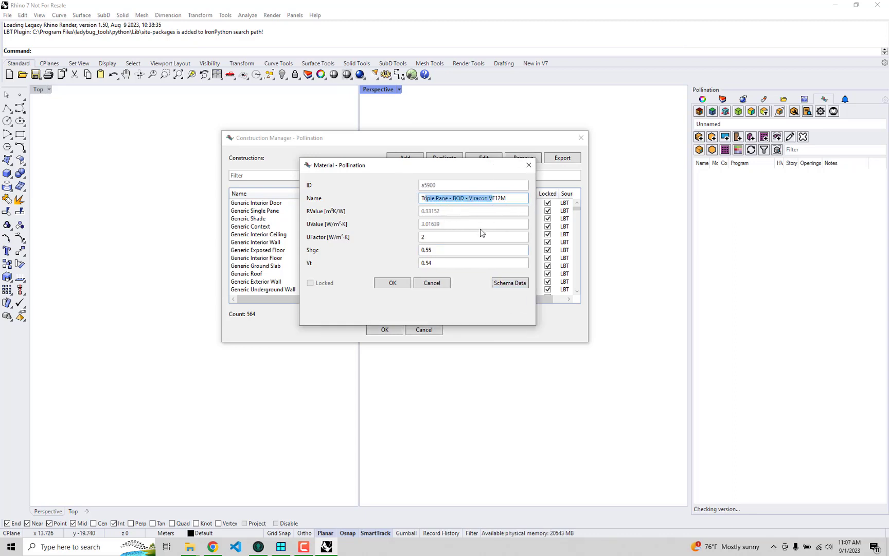
# - Look up the total window U-factor in WINDOW 7.8 and set the material's UFactor to 1.674 W/m²·K
pyautogui.click(440, 238)
pyautogui.moveTo(416, 166); pyautogui.dragTo(693, 173)
pyautogui.click(281, 547)
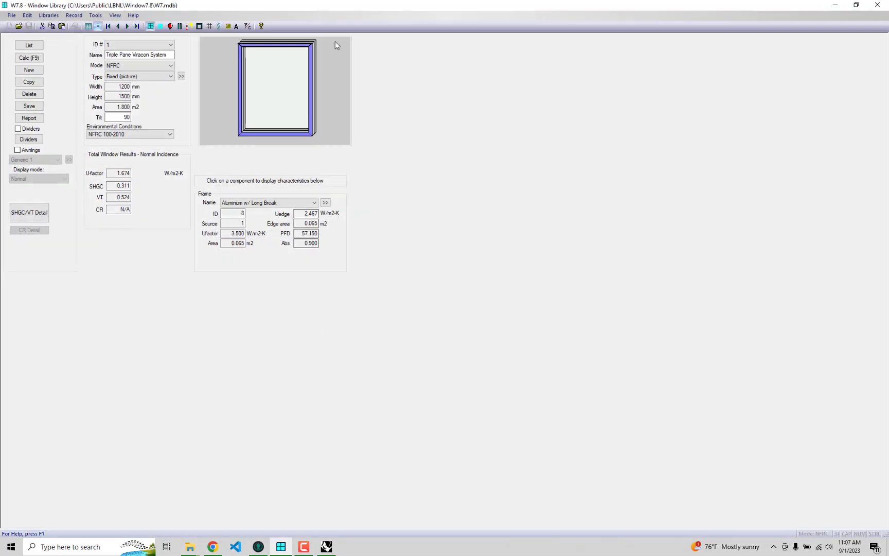
pyautogui.moveTo(107, 173); pyautogui.dragTo(129, 174)
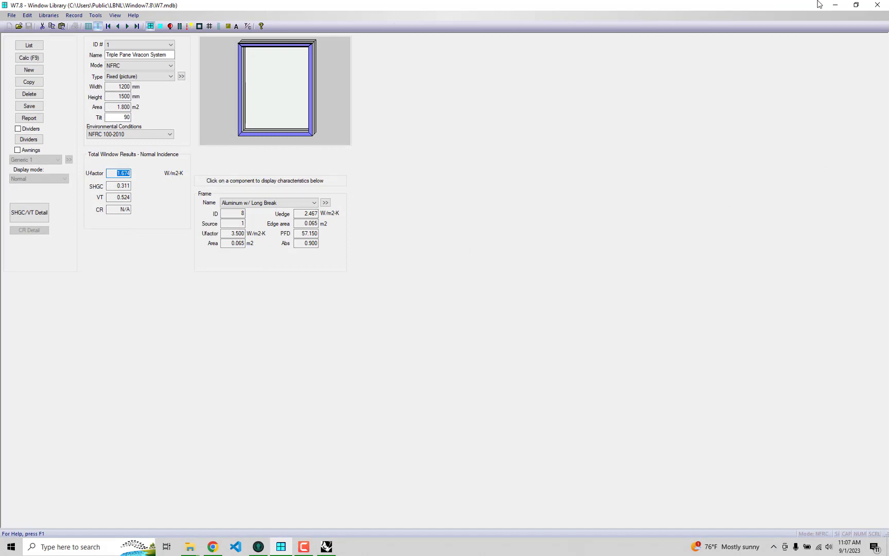
pyautogui.click(835, 4)
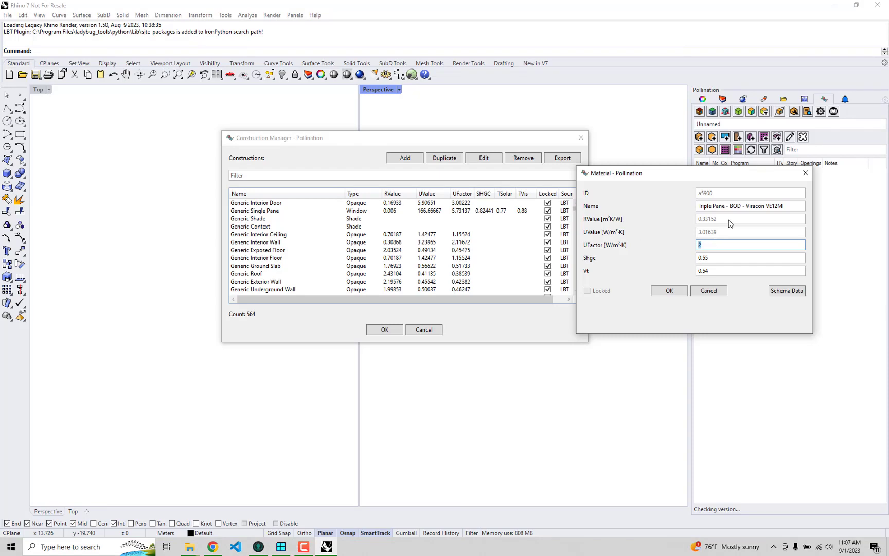
pyautogui.write('1.')
pyautogui.click(284, 545)
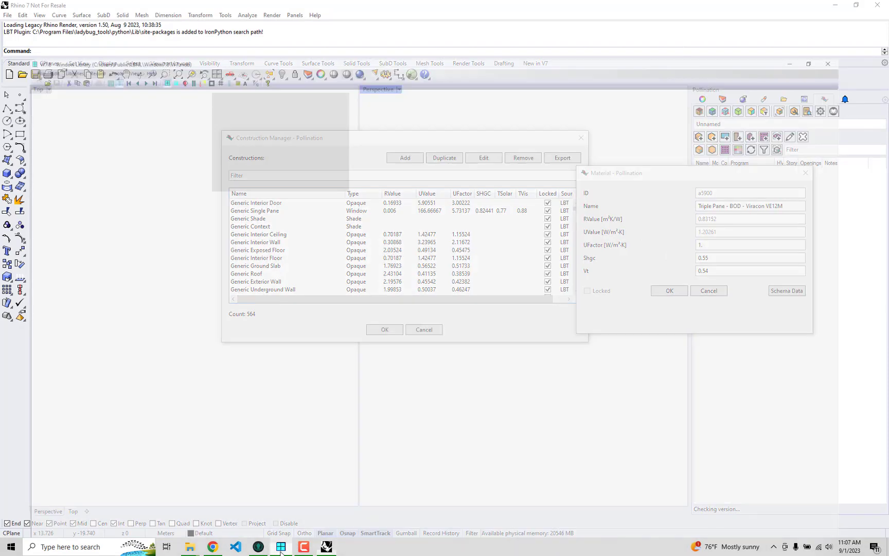
pyautogui.click(285, 545)
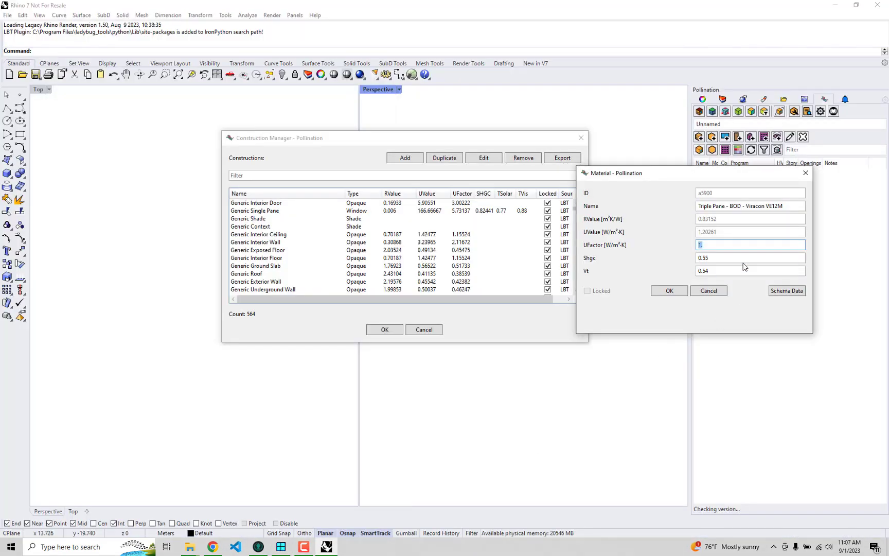
pyautogui.click(732, 247)
pyautogui.write('674')
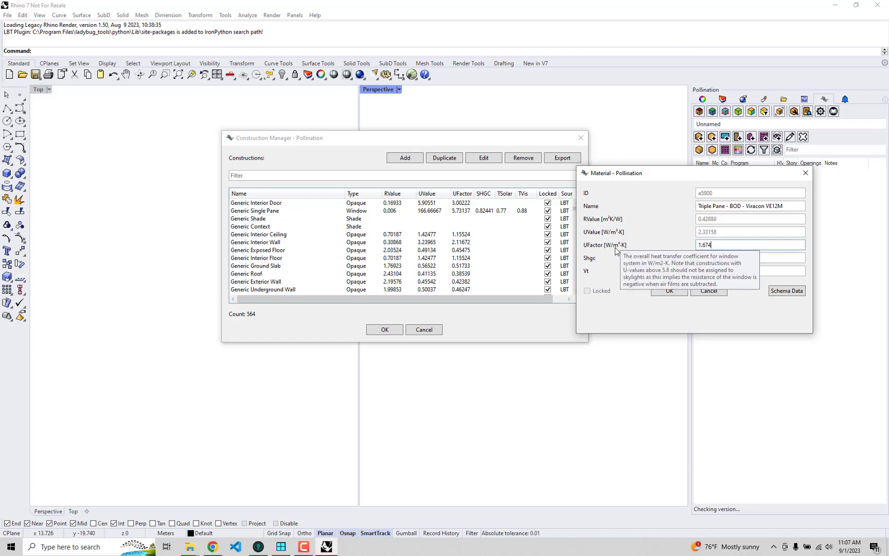
# - Look up the total window SHGC in WINDOW 7.8 and set the Rhino material's Shgc to 0.311
pyautogui.click(281, 546)
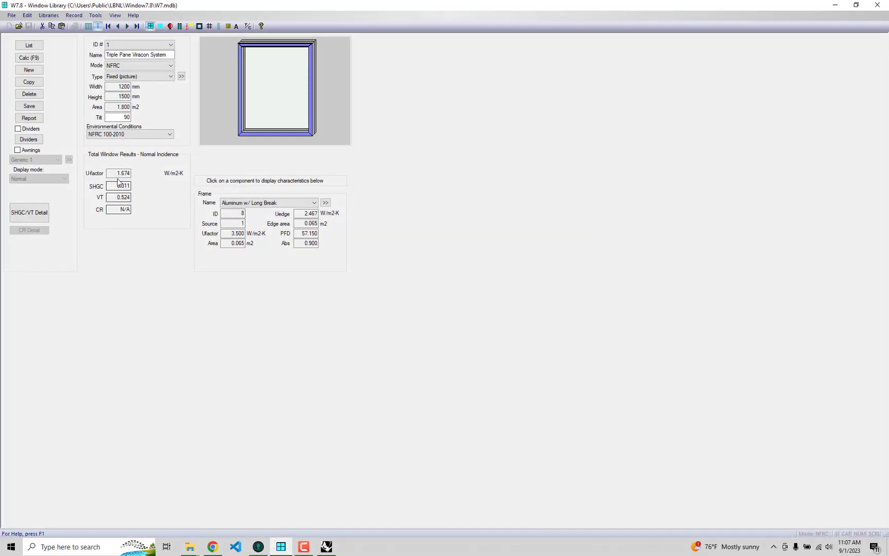
pyautogui.moveTo(119, 186); pyautogui.dragTo(128, 186)
pyautogui.click(836, 6)
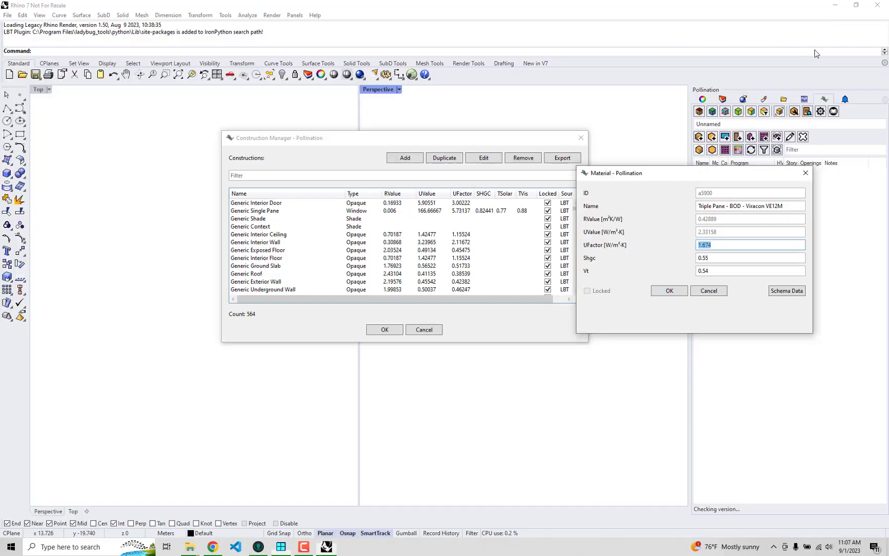
pyautogui.moveTo(718, 256); pyautogui.dragTo(676, 254)
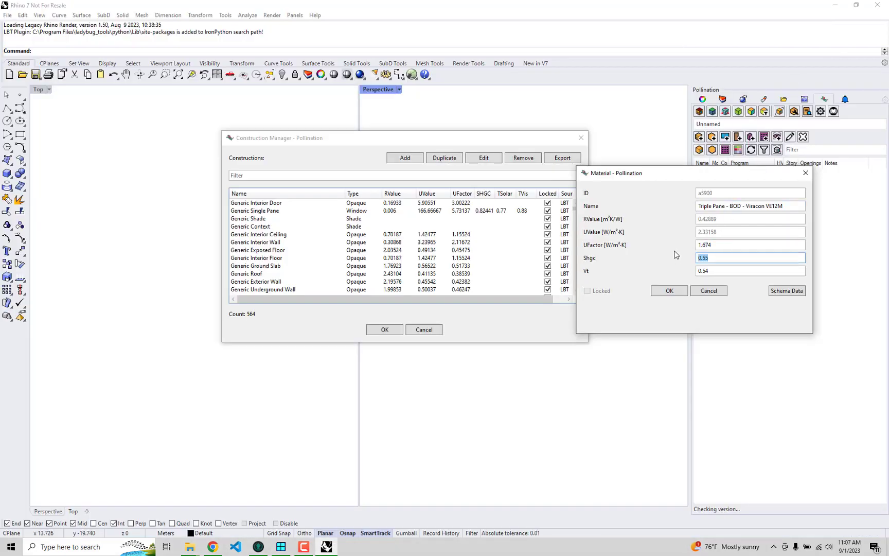
pyautogui.write('0.311')
# - Check the total window VT in WINDOW 7.8 and set the Rhino material's Vt to 0.524
pyautogui.click(281, 546)
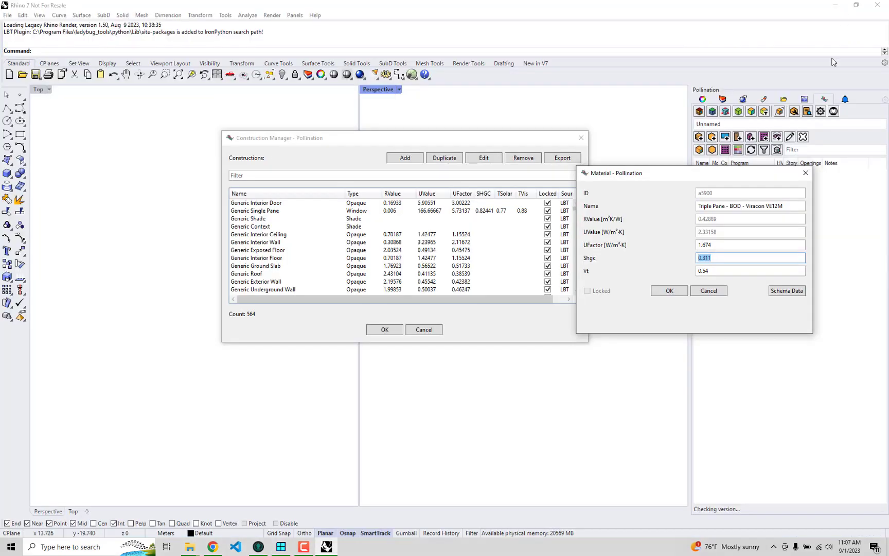
pyautogui.click(835, 5)
pyautogui.click(750, 270)
pyautogui.press('BackSpace')
pyautogui.press('BackSpace')
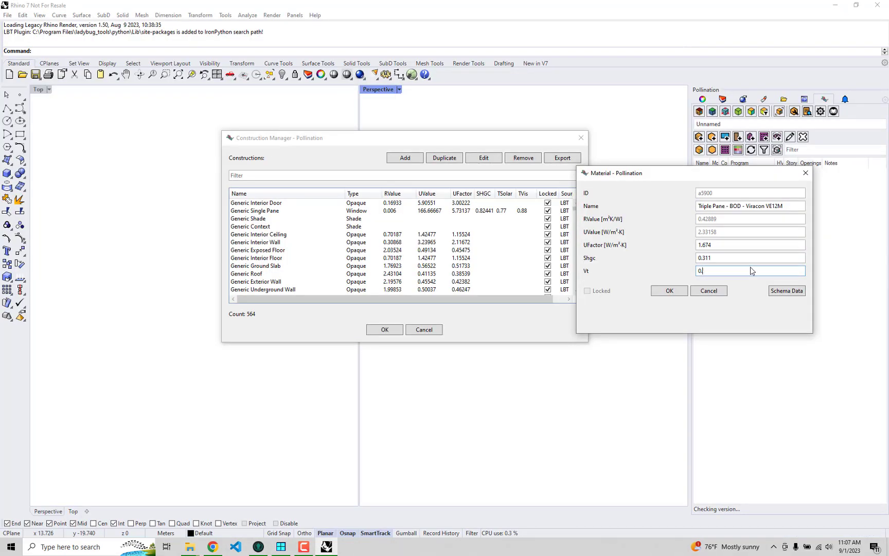
pyautogui.write('24')
# - Accept the window material and save its new construction in the Construction Manager, widening the Name column to fit the full name
pyautogui.click(725, 205)
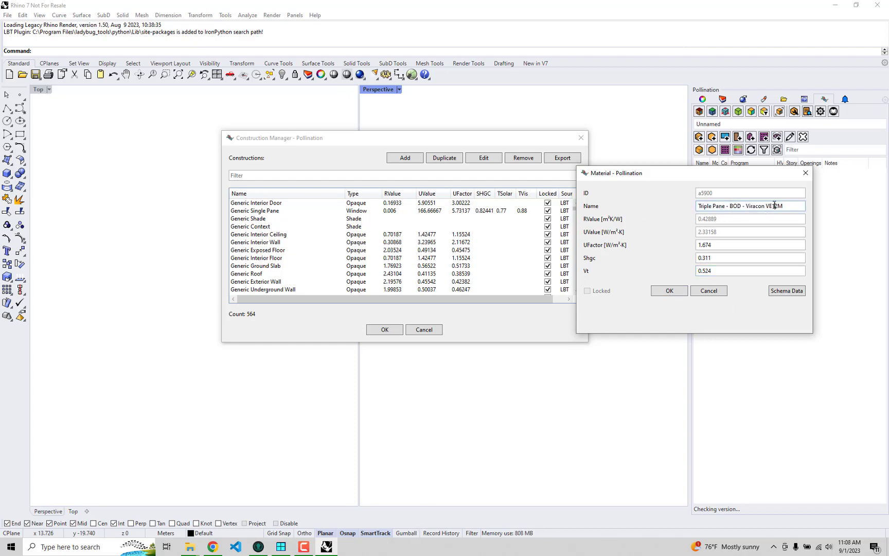
pyautogui.moveTo(791, 206); pyautogui.dragTo(667, 202)
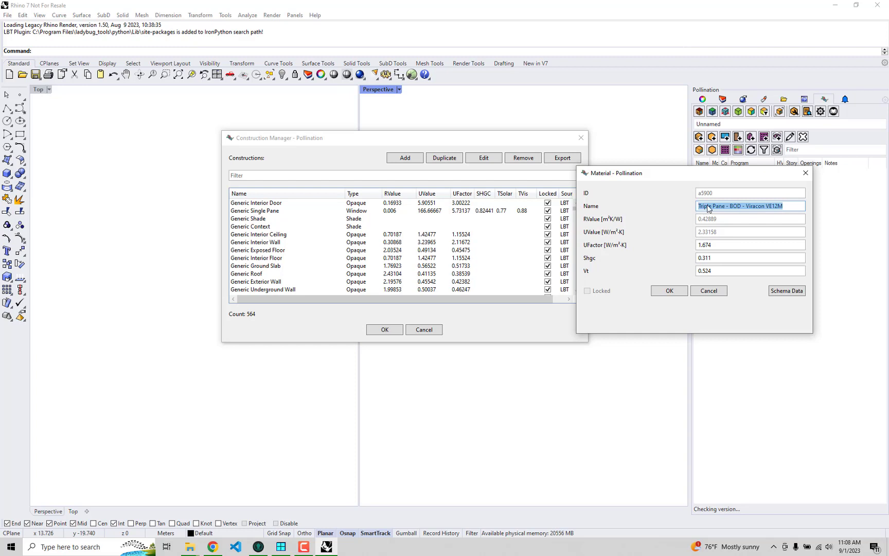
pyautogui.click(670, 291)
pyautogui.click(318, 203)
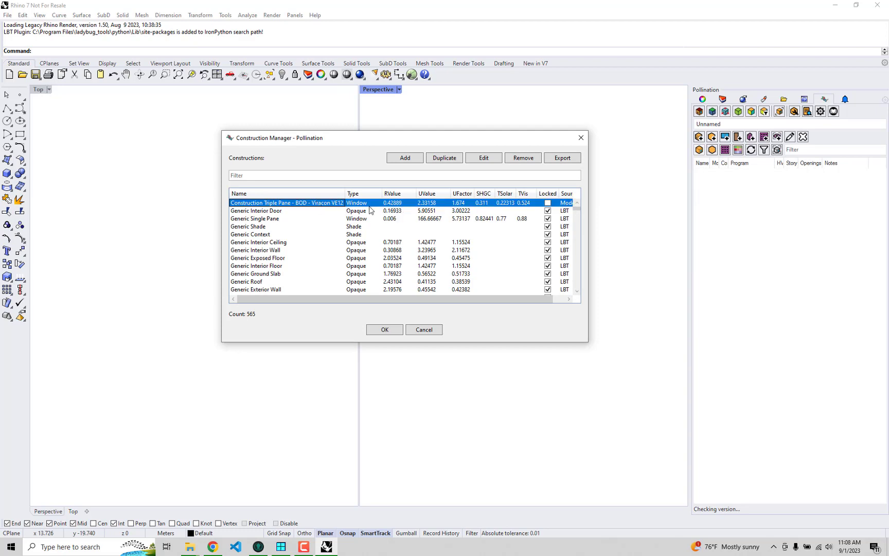
pyautogui.doubleClick(345, 193)
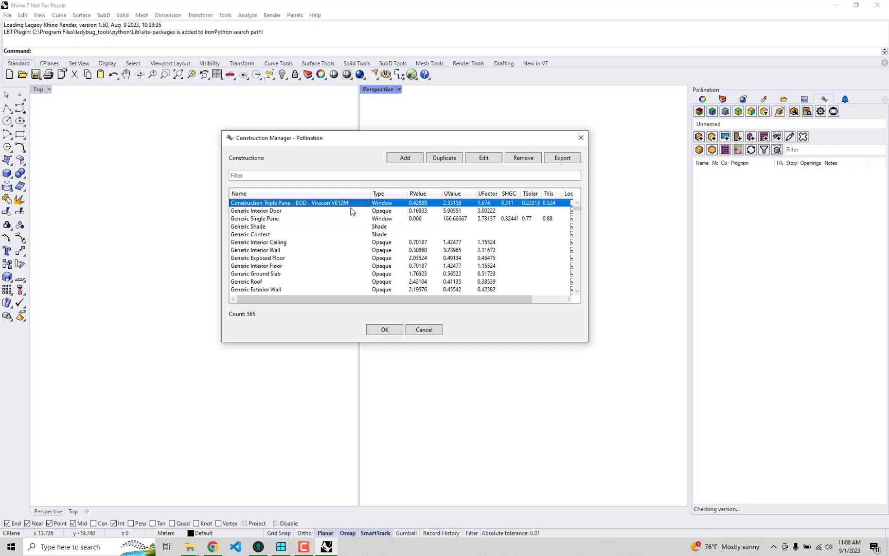
pyautogui.click(386, 330)
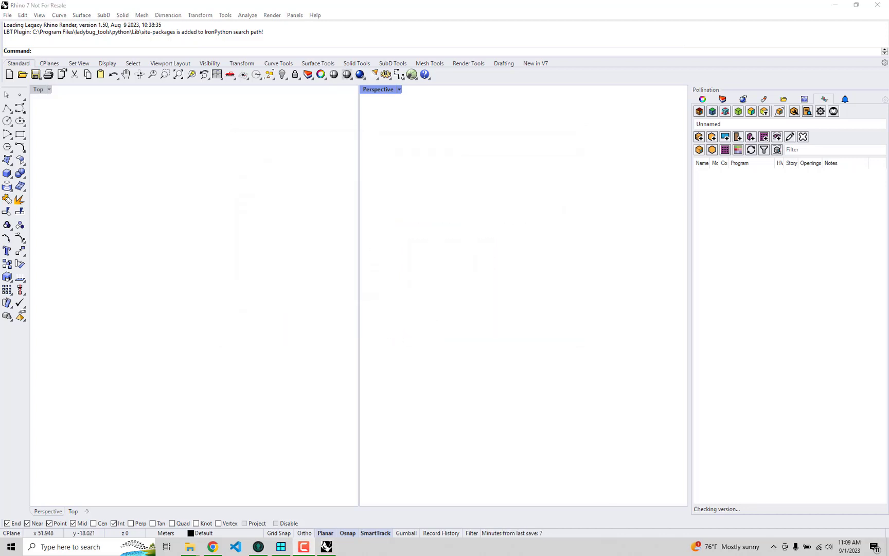
# - Switch to the Google Slides presentation and examine the Construction Set Schema's wall, floor, roof/ceiling and aperture sets
pyautogui.moveTo(888, 190); pyautogui.dragTo(524, 1)
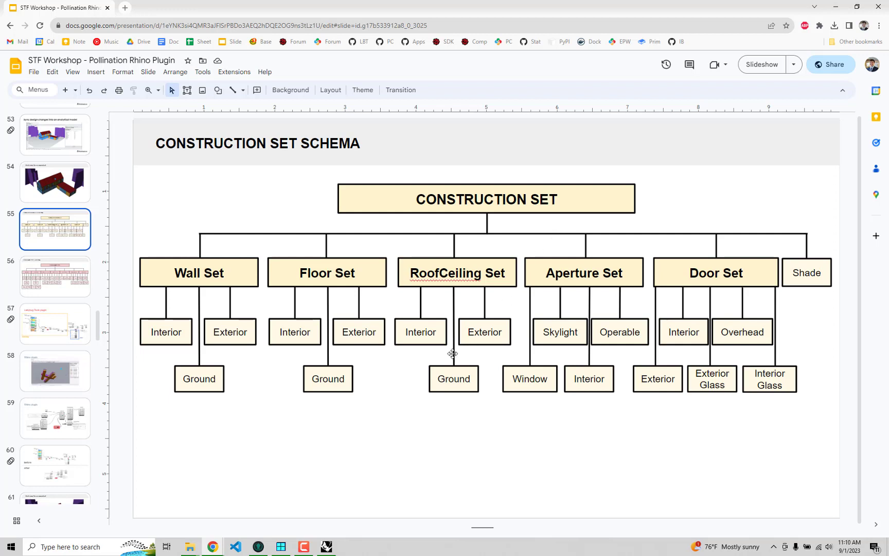
pyautogui.click(302, 332)
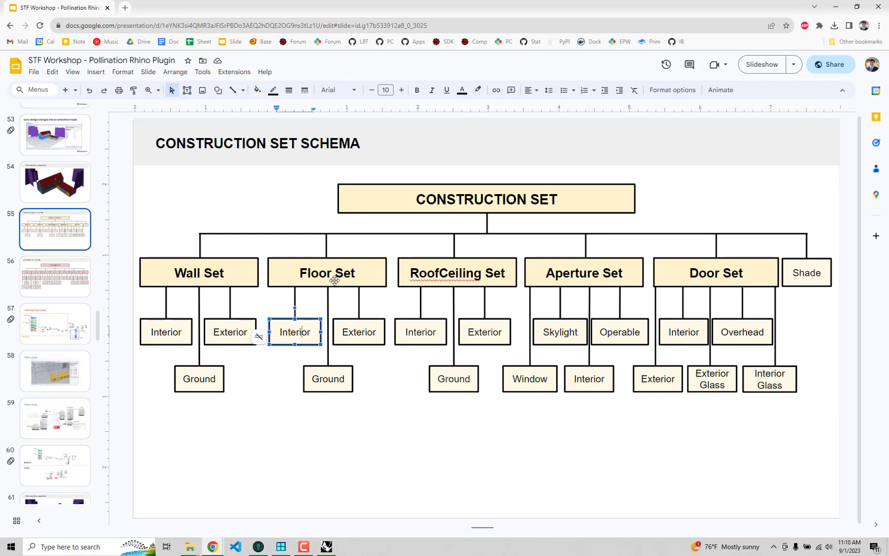
pyautogui.click(205, 272)
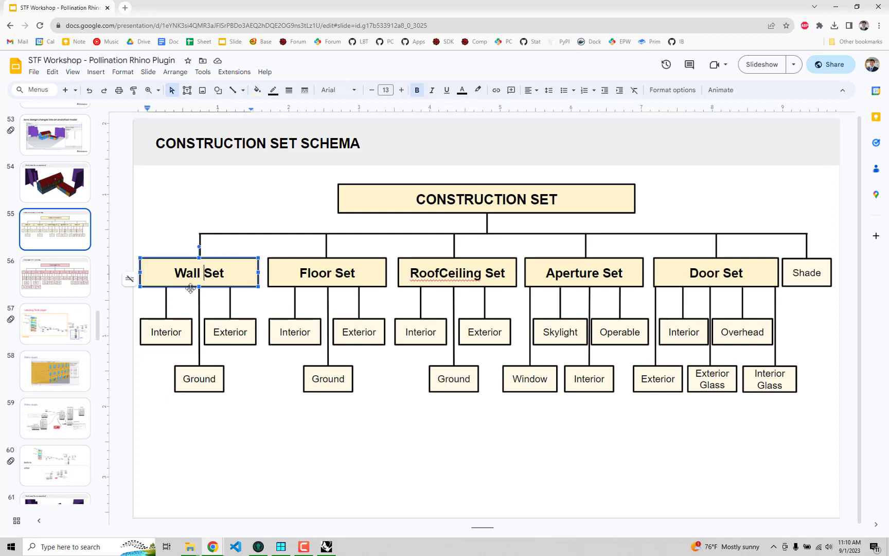
pyautogui.click(174, 330)
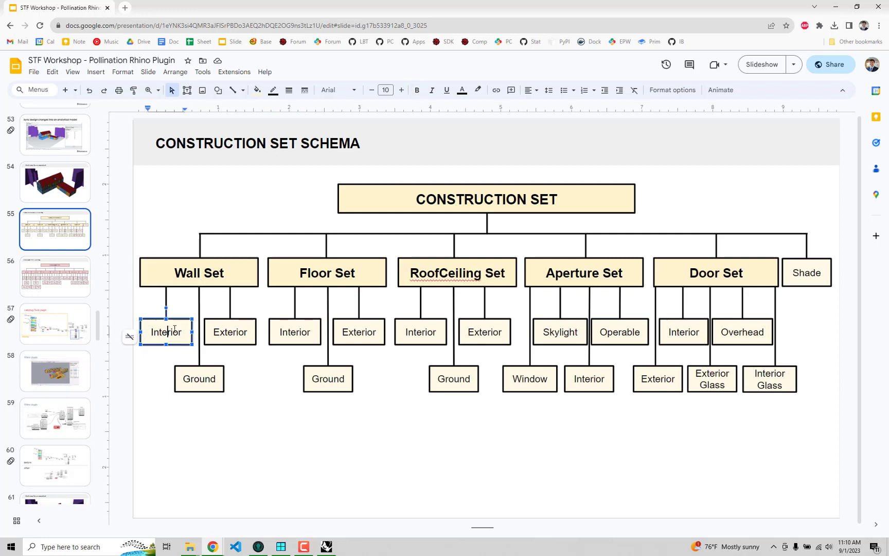
pyautogui.click(228, 331)
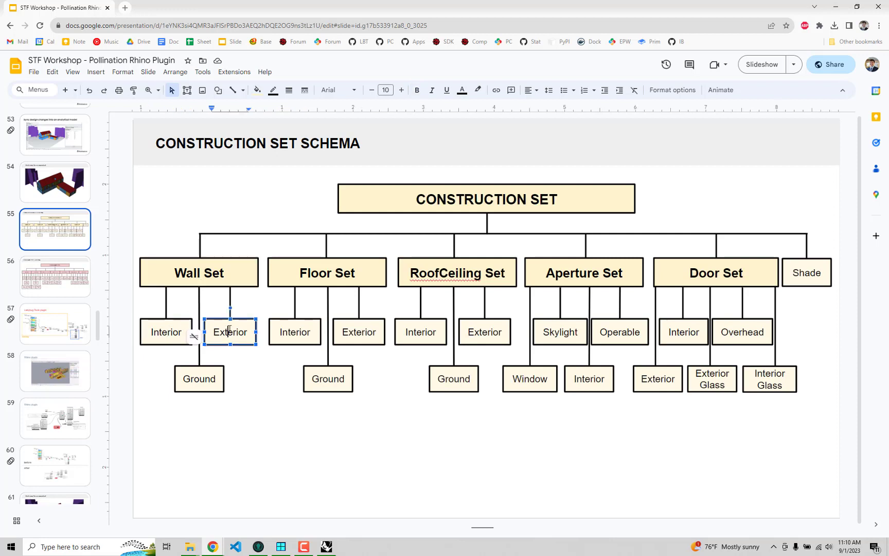
pyautogui.click(192, 380)
pyautogui.click(318, 273)
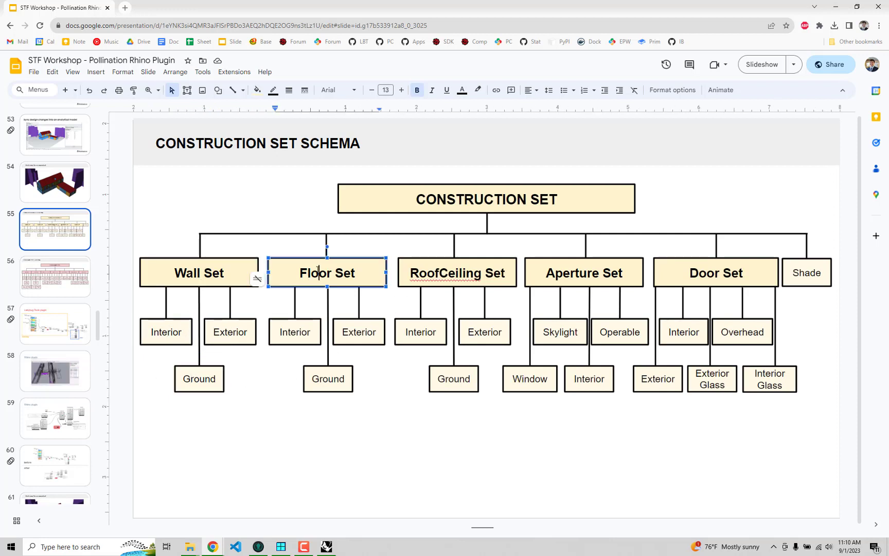
pyautogui.click(421, 268)
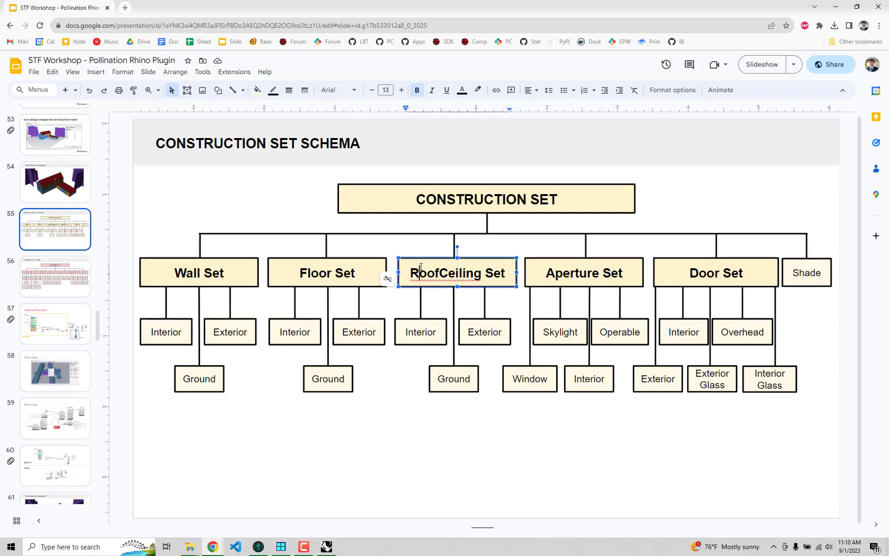
pyautogui.click(593, 273)
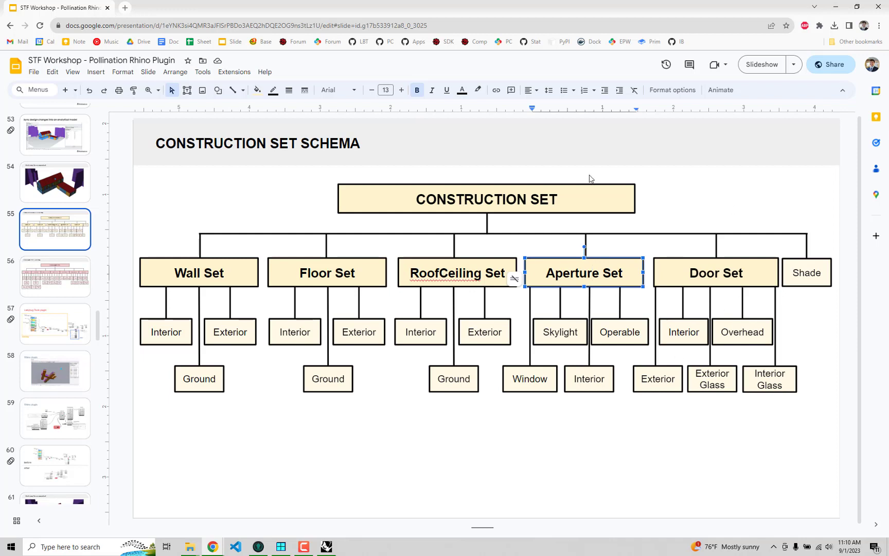
pyautogui.click(607, 449)
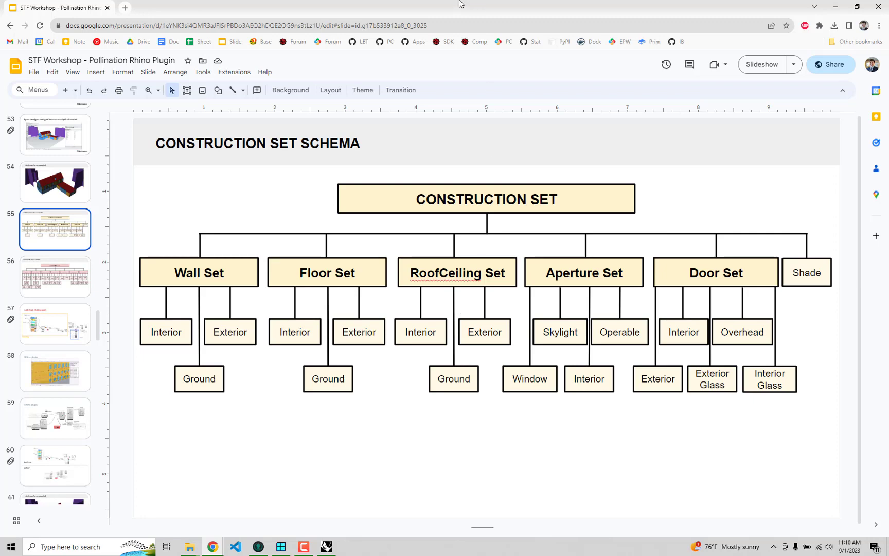
# - Return to Rhino, open Pollination's energy construction sets, and enlarge the ConstructionSet Manager to show more of the list
pyautogui.moveTo(459, 4); pyautogui.dragTo(888, 358)
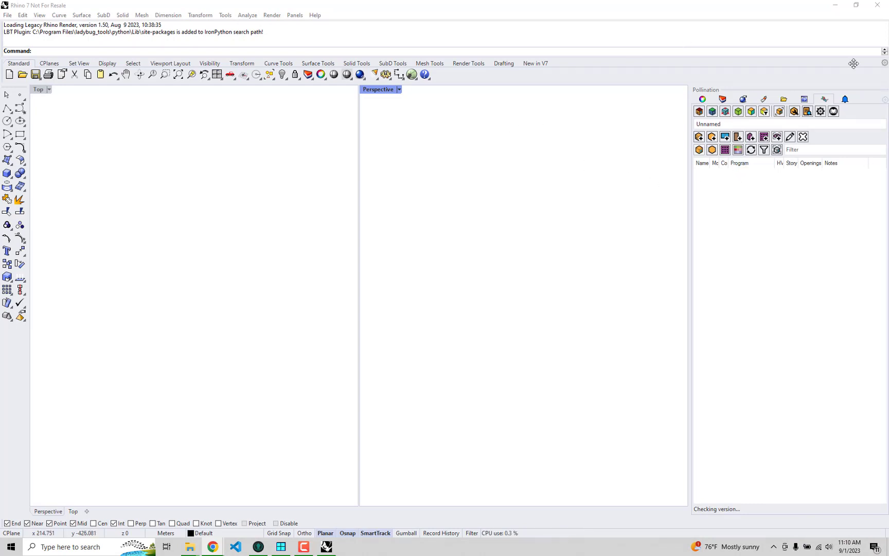
pyautogui.click(807, 111)
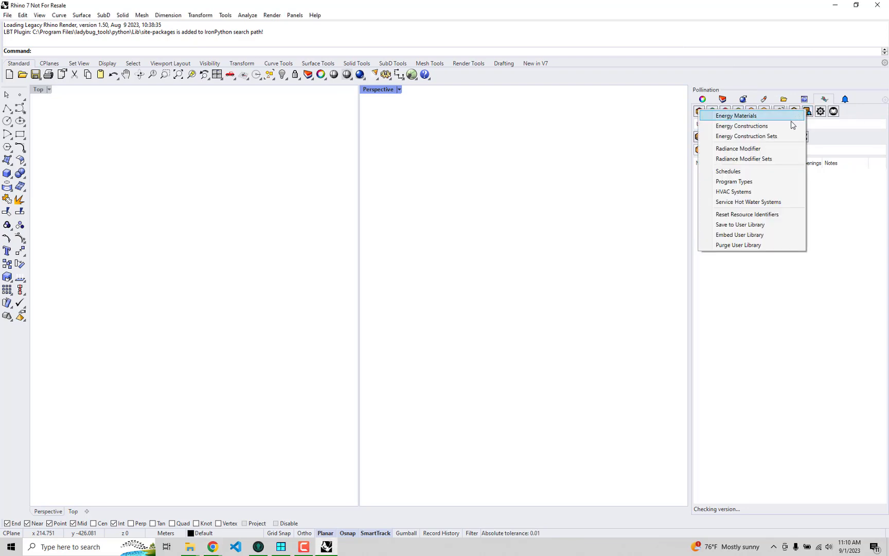
pyautogui.click(746, 135)
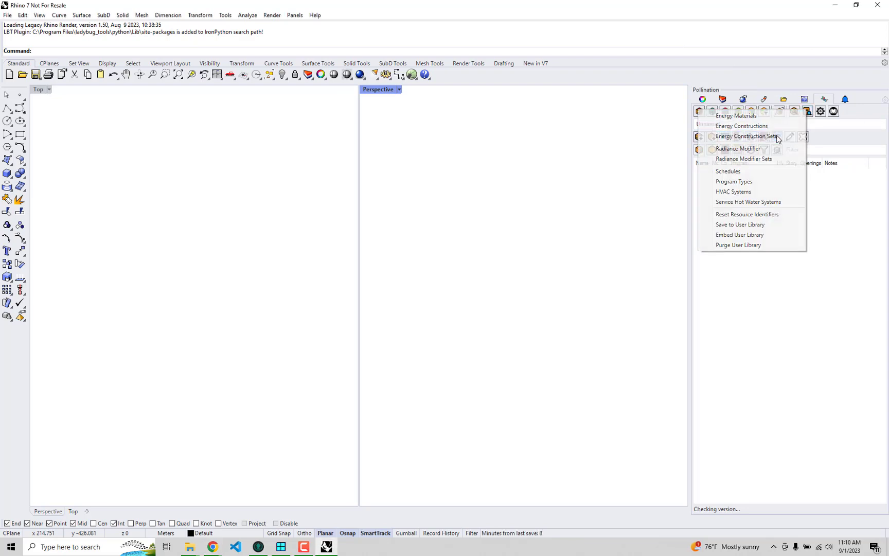
pyautogui.moveTo(416, 167); pyautogui.dragTo(306, 94)
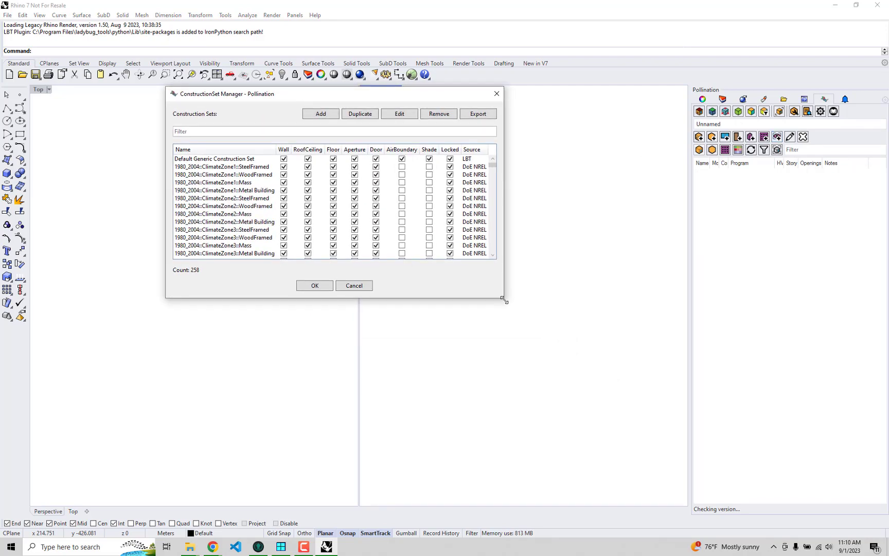
pyautogui.moveTo(503, 298); pyautogui.dragTo(645, 406)
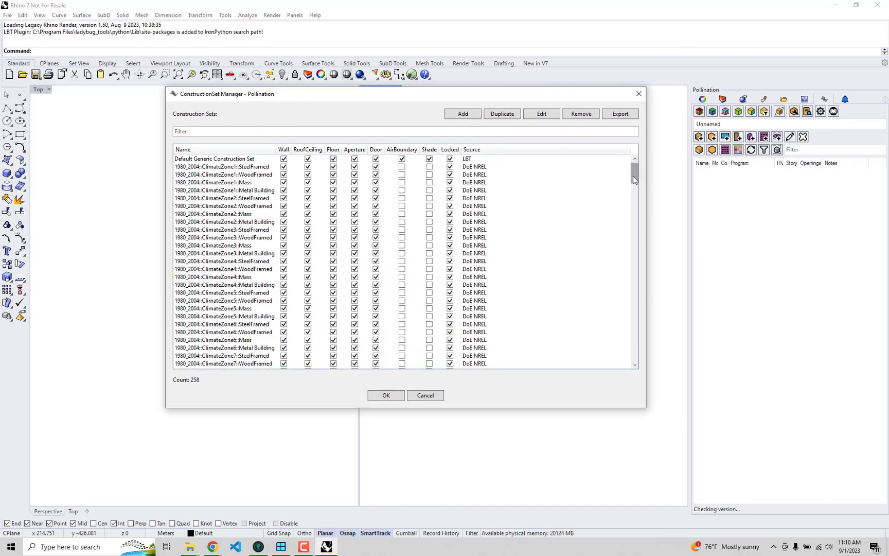
# - Examine the available construction sets, from the Default Generic set through the DoE NREL vintages, climate zones and construction types
pyautogui.scroll(-10, 633, 174)
pyautogui.scroll(10, 642, 169)
pyautogui.click(223, 159)
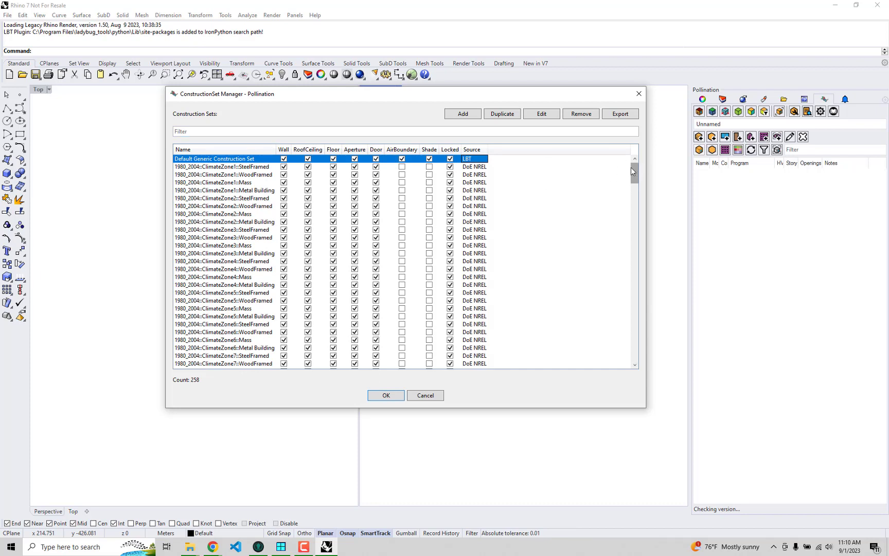
pyautogui.click(466, 168)
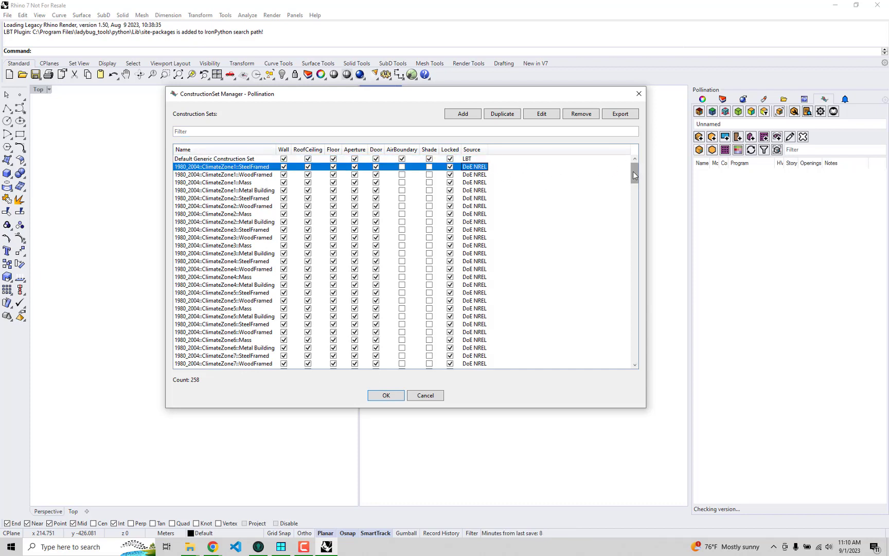
pyautogui.moveTo(634, 175)
pyautogui.mouseDown()
pyautogui.moveTo(615, 302)
pyautogui.moveTo(616, 377)
pyautogui.moveTo(639, 152)
pyautogui.moveTo(636, 165)
pyautogui.mouseUp()
pyautogui.click(229, 182)
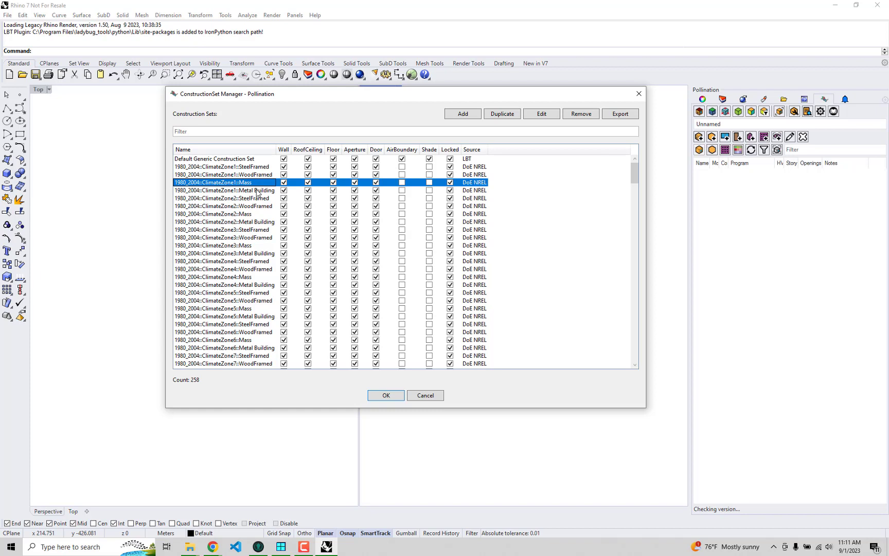
pyautogui.scroll(-4, 249, 208)
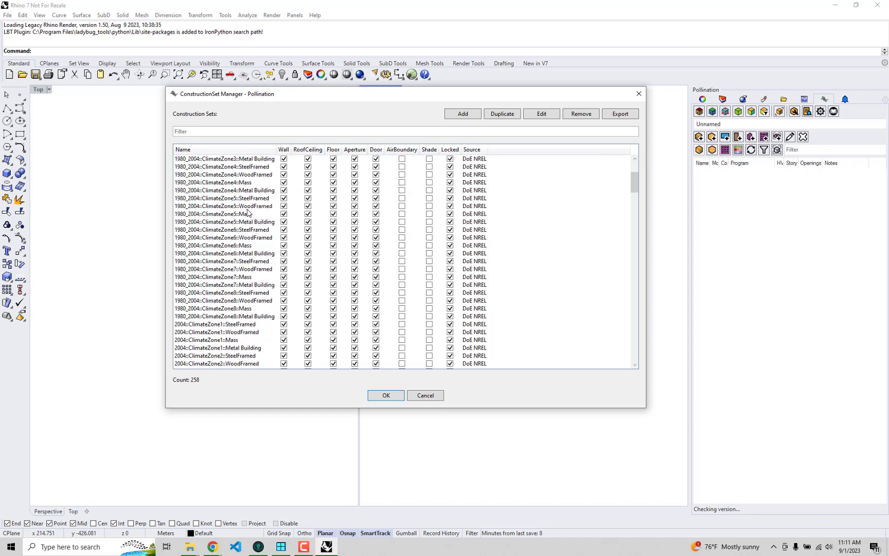
pyautogui.scroll(-2, 249, 212)
pyautogui.click(221, 253)
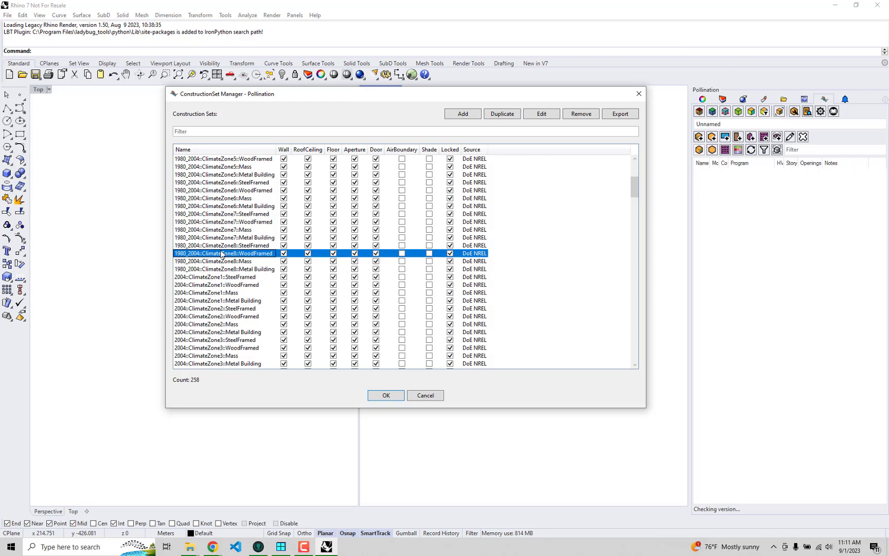
pyautogui.scroll(-3, 232, 234)
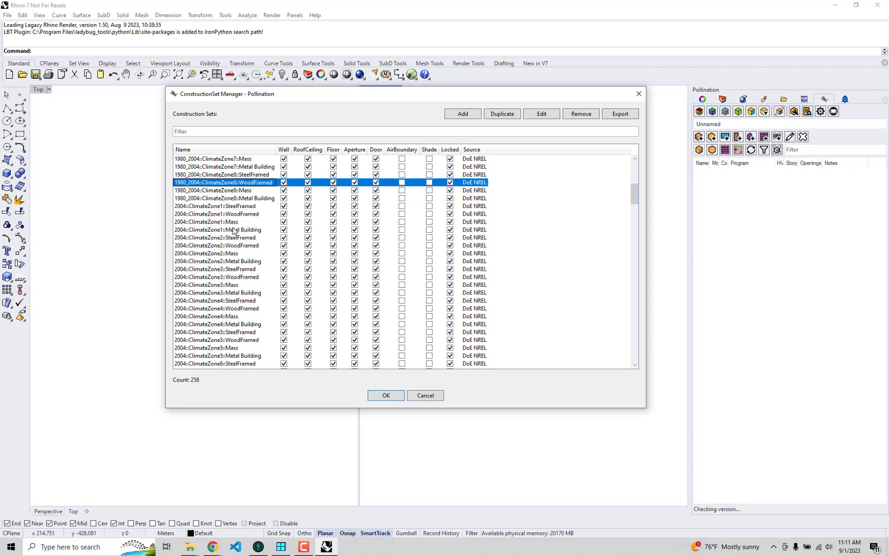
pyautogui.scroll(-8, 234, 230)
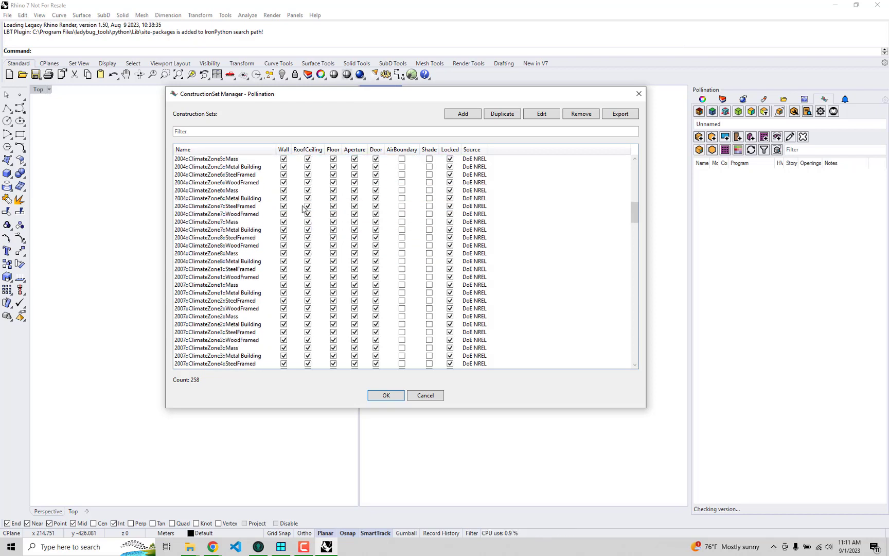
pyautogui.scroll(17, 301, 204)
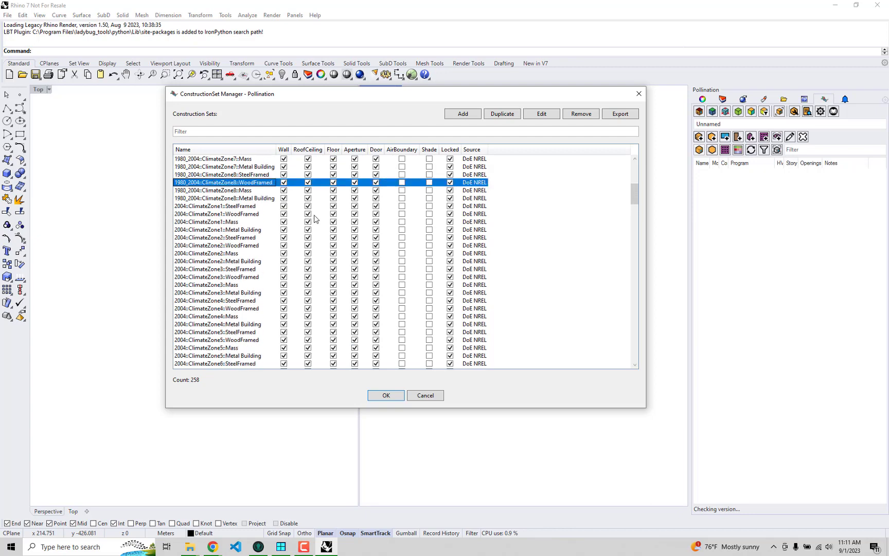
# - Filter the construction sets by "2019::" and duplicate the 2019::ClimateZone5::SteelFramed set
pyautogui.click(216, 131)
pyautogui.write('2019')
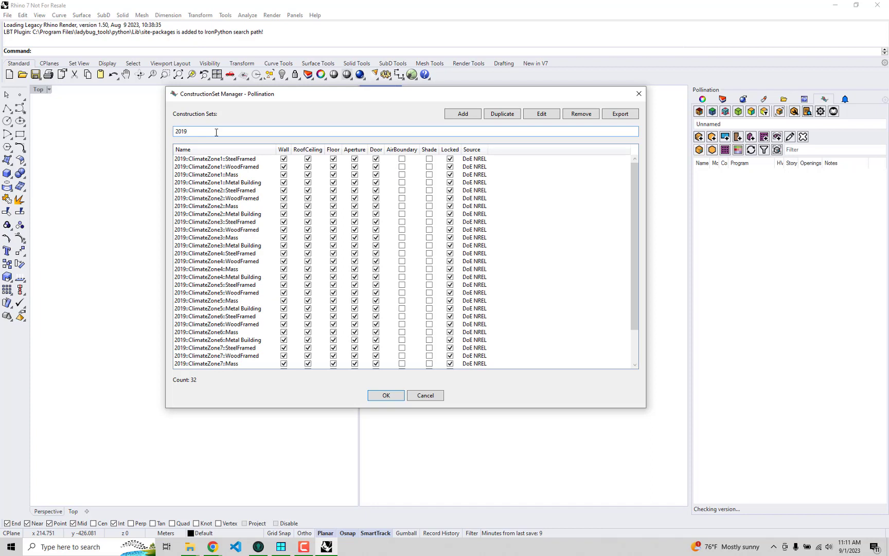
pyautogui.write('::')
pyautogui.click(219, 286)
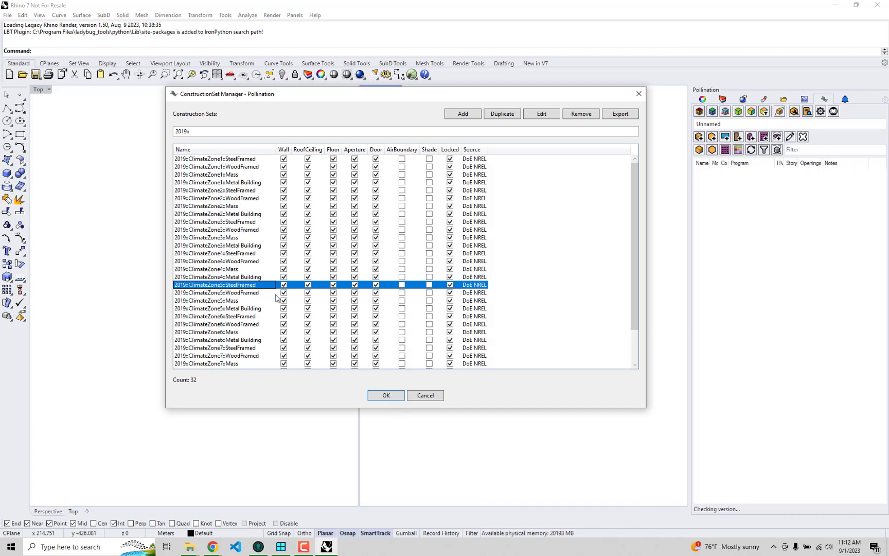
pyautogui.click(495, 114)
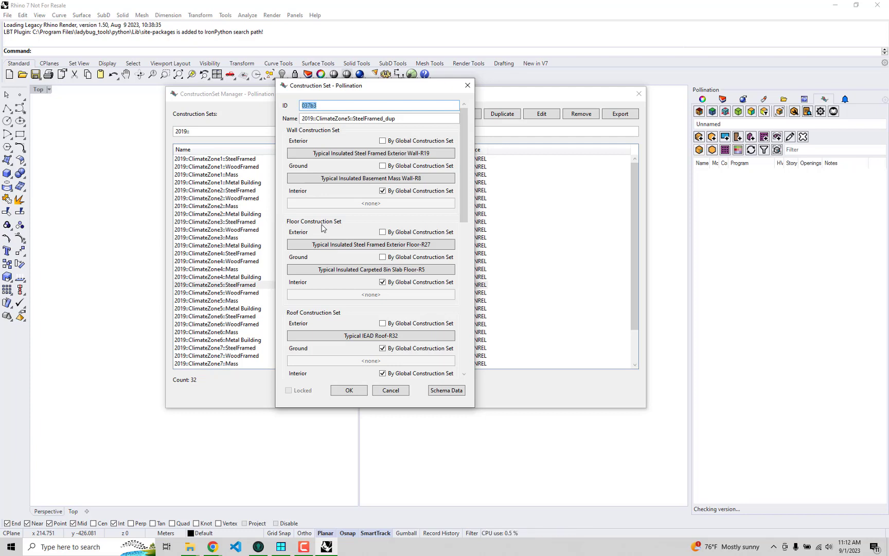
# - Rename the duplicated construction set as "Basis of Design - ClimateZone 5 - 2019"
pyautogui.click(409, 119)
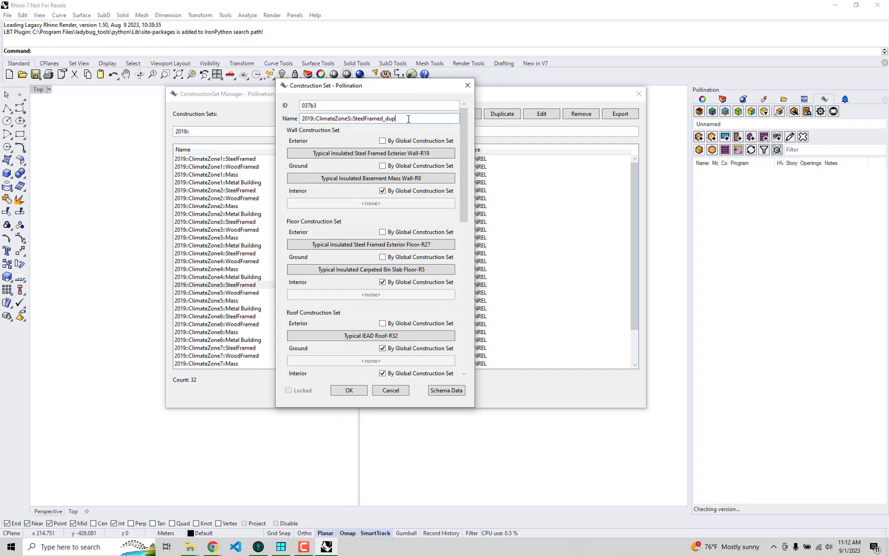
pyautogui.moveTo(408, 119); pyautogui.dragTo(281, 117)
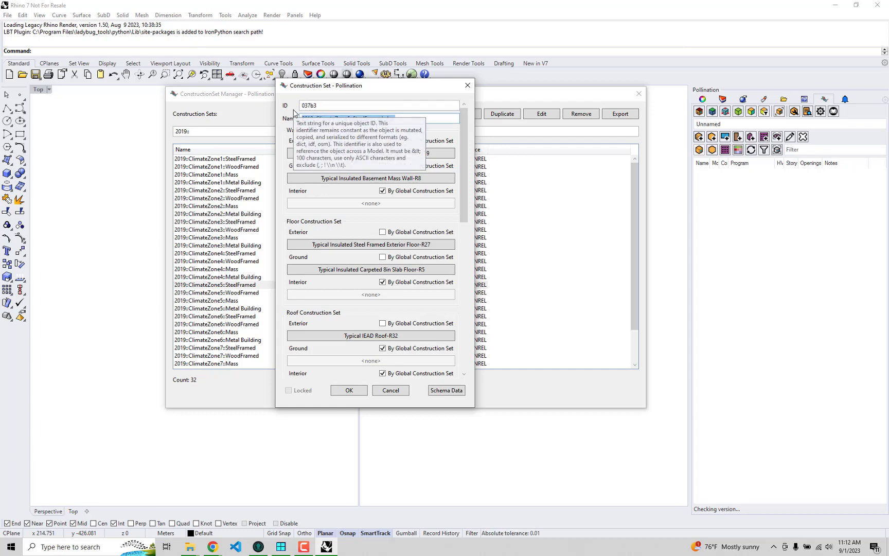
pyautogui.write('c')
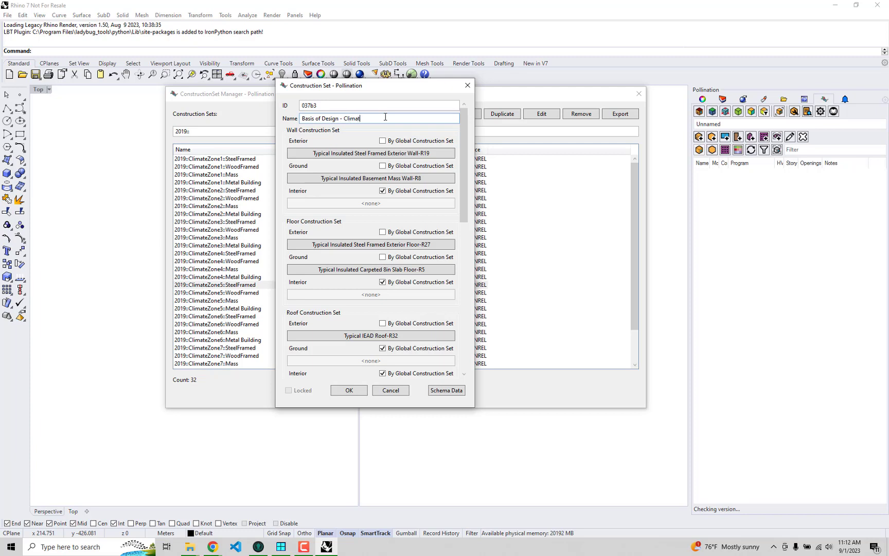
pyautogui.write('e')
pyautogui.write('Zone 5 -')
pyautogui.write('2019')
# - Copy the construction set's new name into its ID, replacing the generated identifier
pyautogui.moveTo(402, 119); pyautogui.dragTo(247, 114)
pyautogui.hotkey('ctrl', 'c')
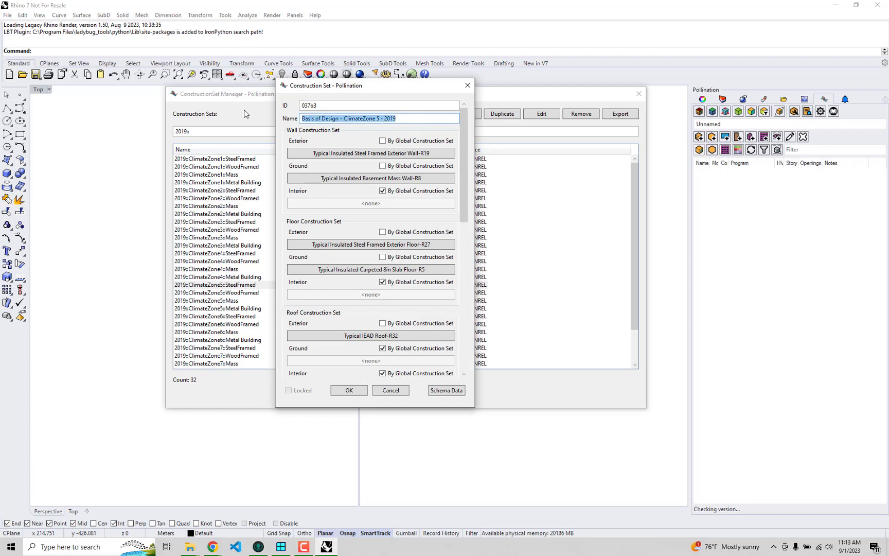
pyautogui.doubleClick(323, 105)
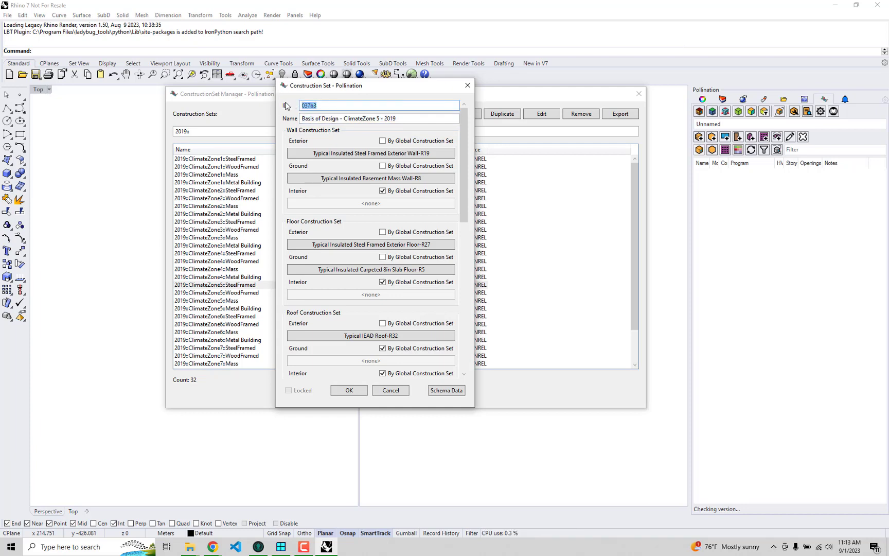
pyautogui.hotkey('ctrl', 'v')
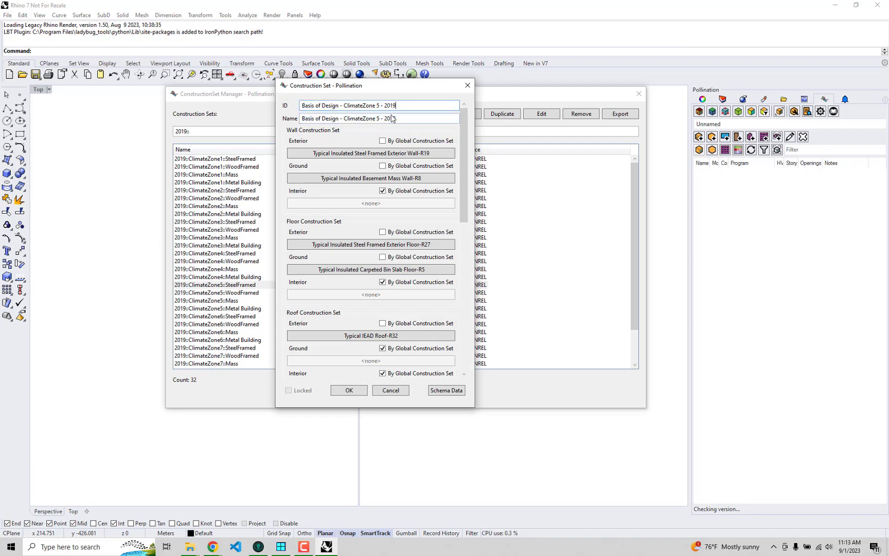
pyautogui.tripleClick(312, 117)
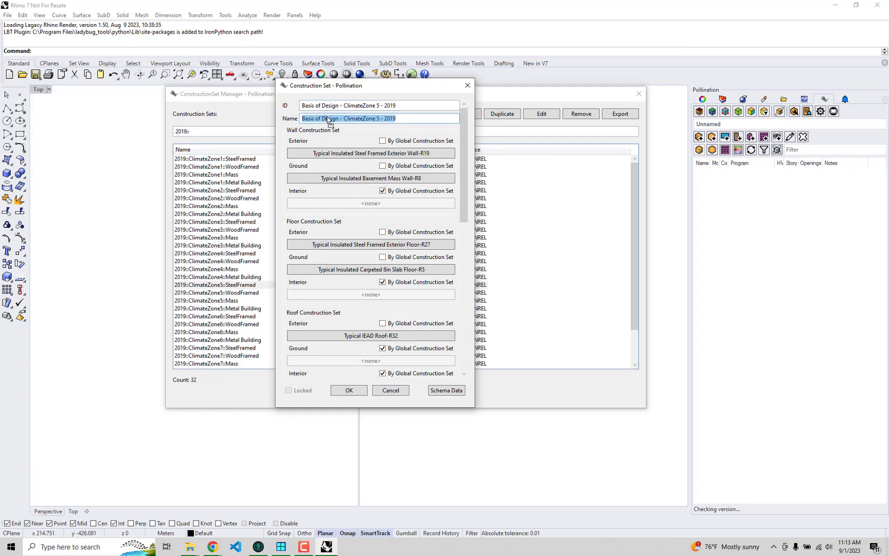
pyautogui.click(328, 119)
pyautogui.moveTo(395, 120); pyautogui.dragTo(294, 121)
pyautogui.click(401, 105)
pyautogui.moveTo(401, 106); pyautogui.dragTo(294, 106)
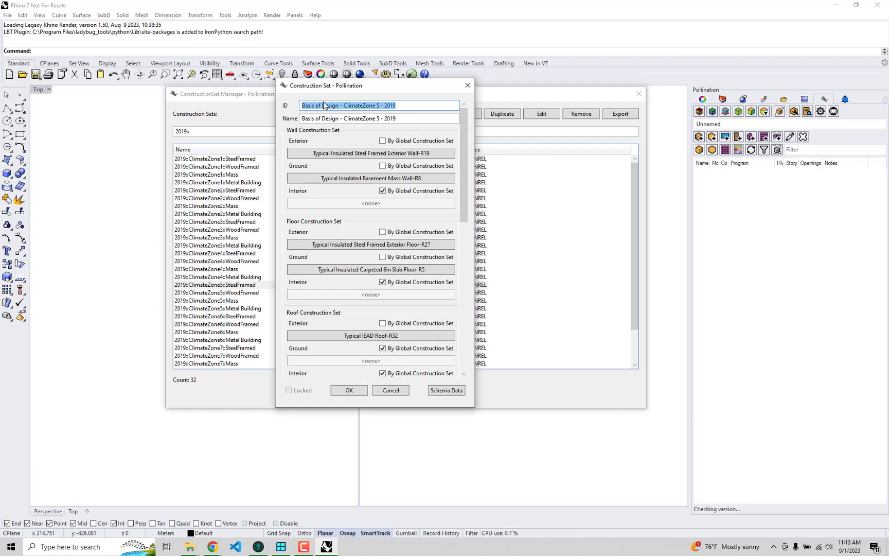
pyautogui.click(330, 118)
pyautogui.click(336, 105)
pyautogui.moveTo(399, 119); pyautogui.dragTo(279, 115)
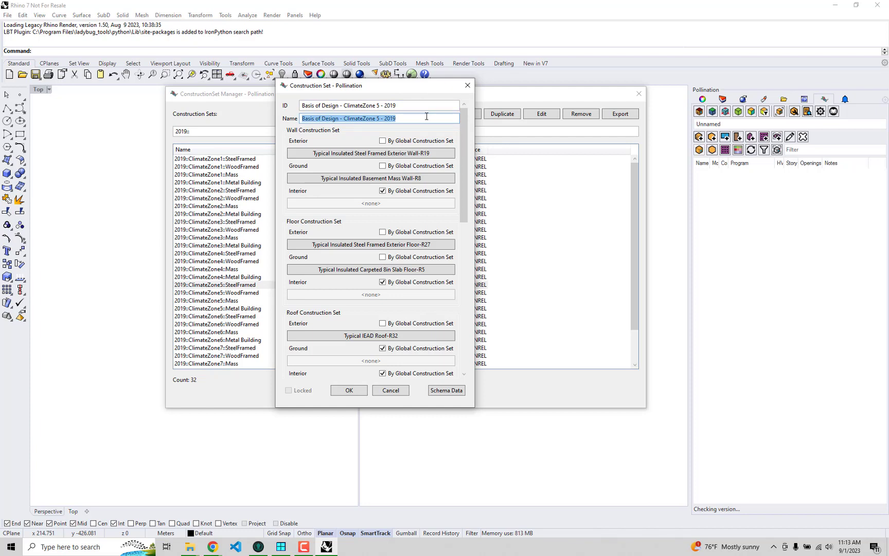
pyautogui.click(441, 119)
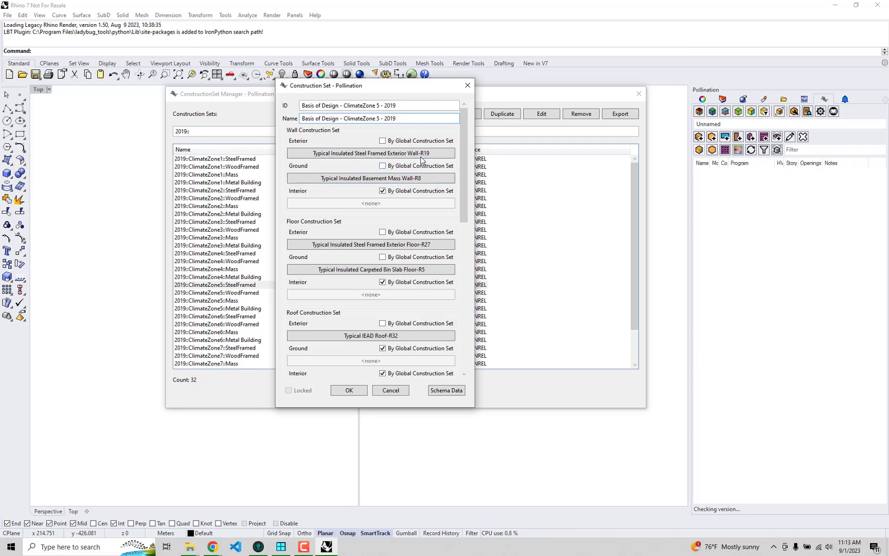
# - Assign Construction Triple Pane - BOD - Viracon VE12M as the exterior construction of the Aperture Construction Set
pyautogui.moveTo(462, 174); pyautogui.dragTo(459, 213)
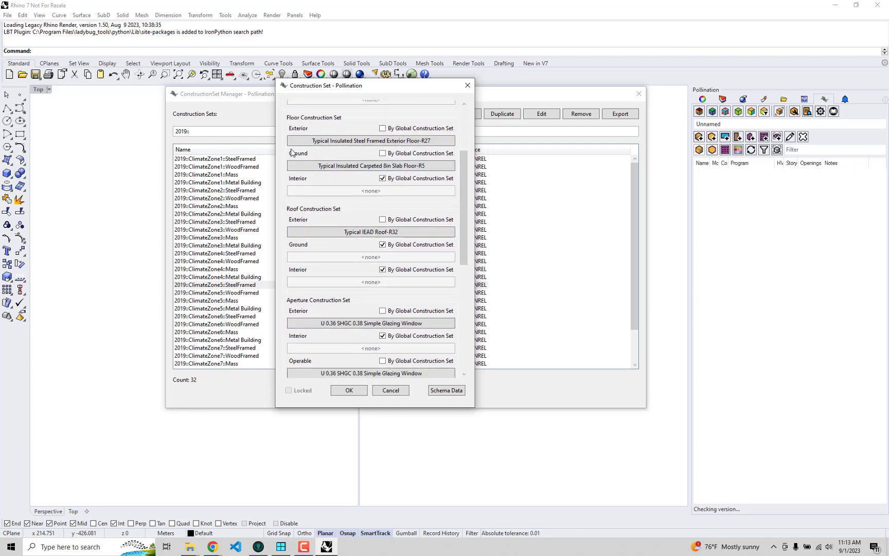
pyautogui.scroll(-1, 428, 176)
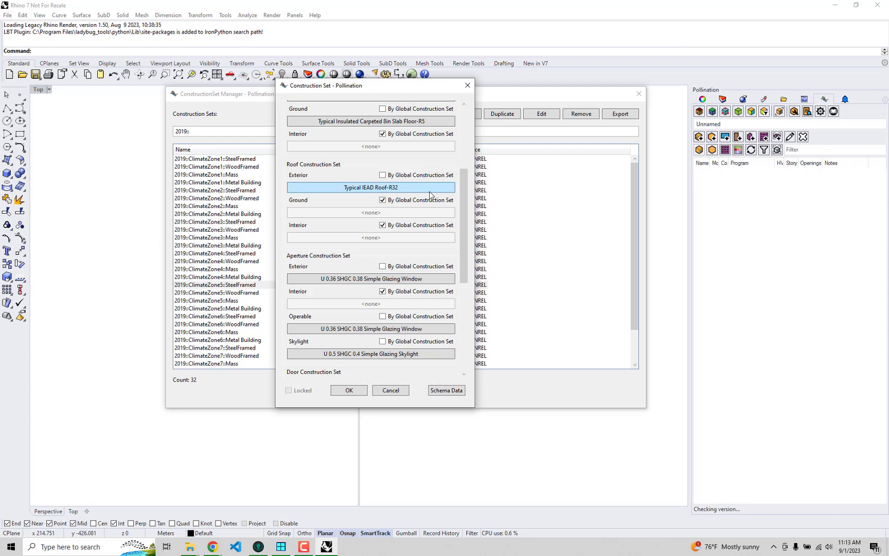
pyautogui.scroll(-1, 430, 196)
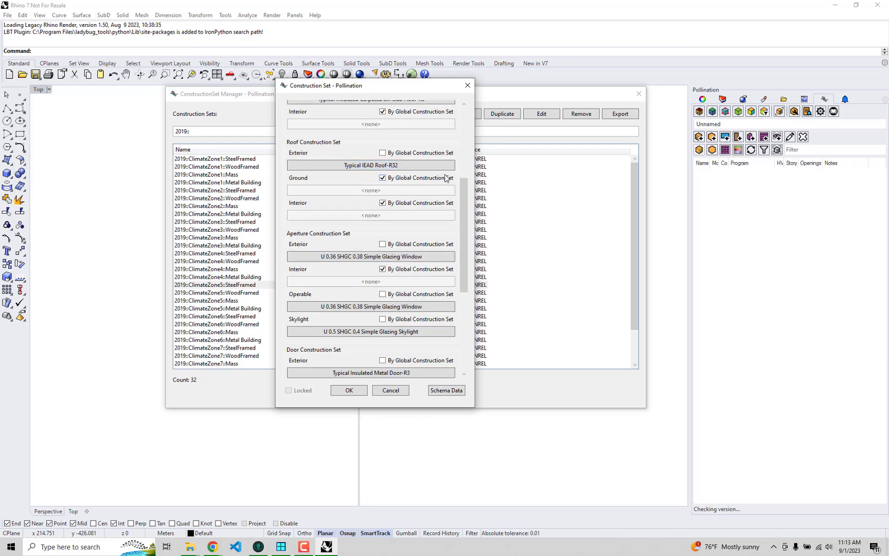
pyautogui.scroll(-1, 372, 175)
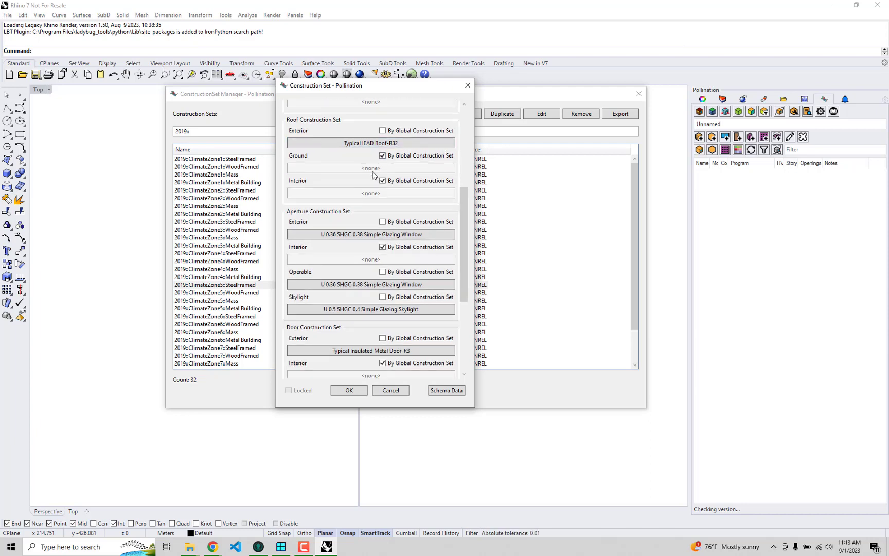
pyautogui.scroll(1, 374, 174)
pyautogui.scroll(-1, 374, 174)
pyautogui.scroll(-1, 380, 177)
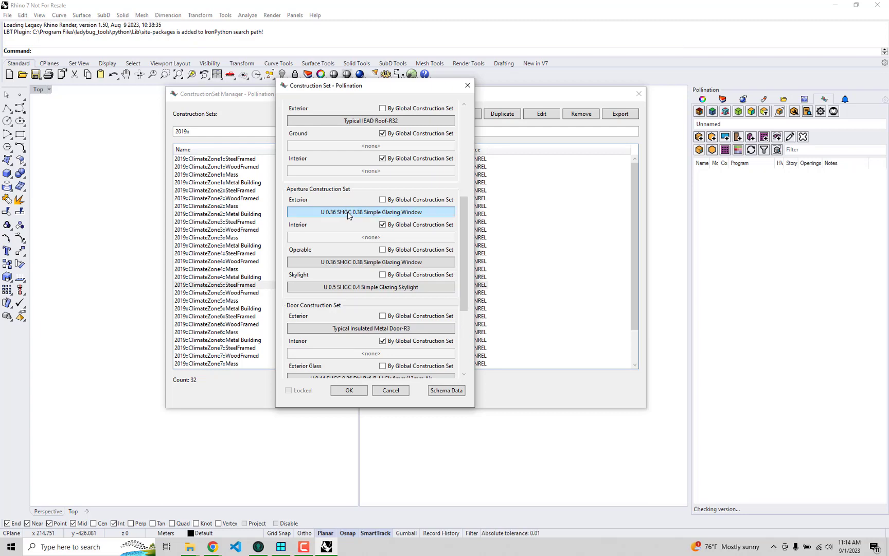
pyautogui.click(348, 215)
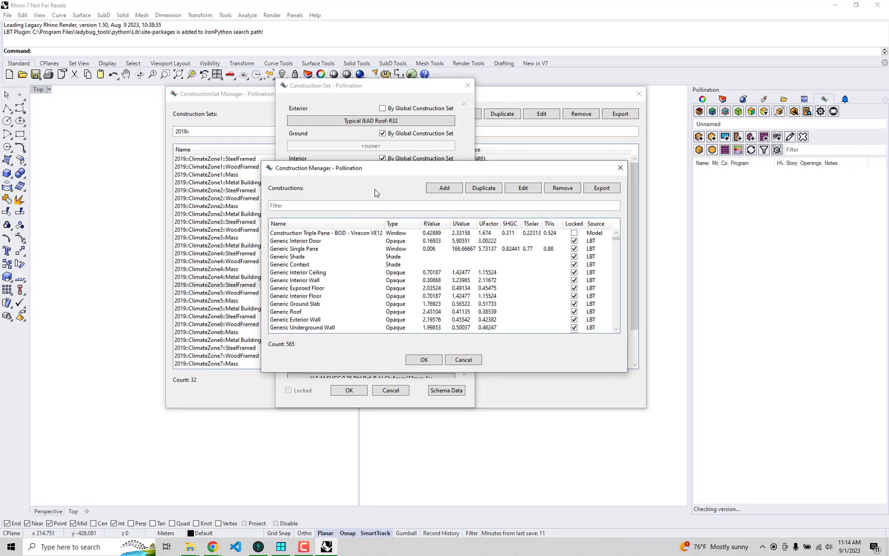
pyautogui.click(346, 232)
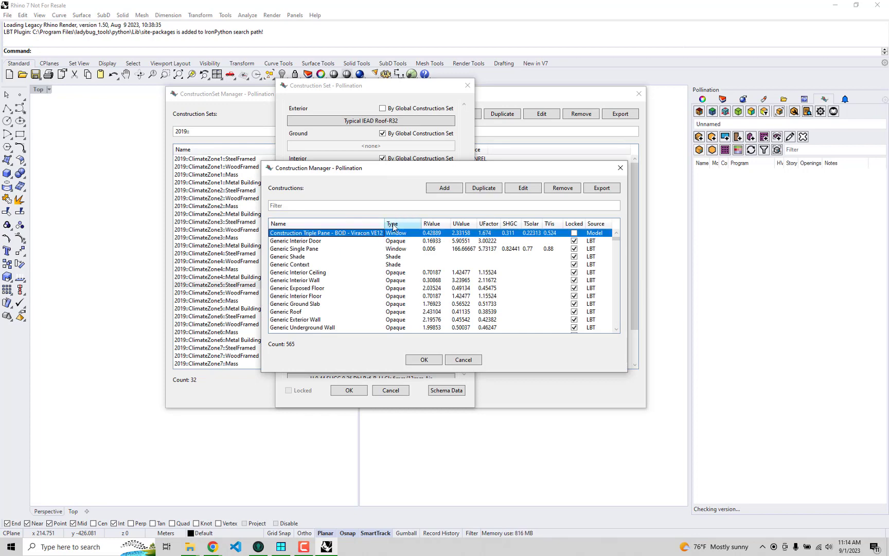
pyautogui.moveTo(386, 222); pyautogui.dragTo(408, 223)
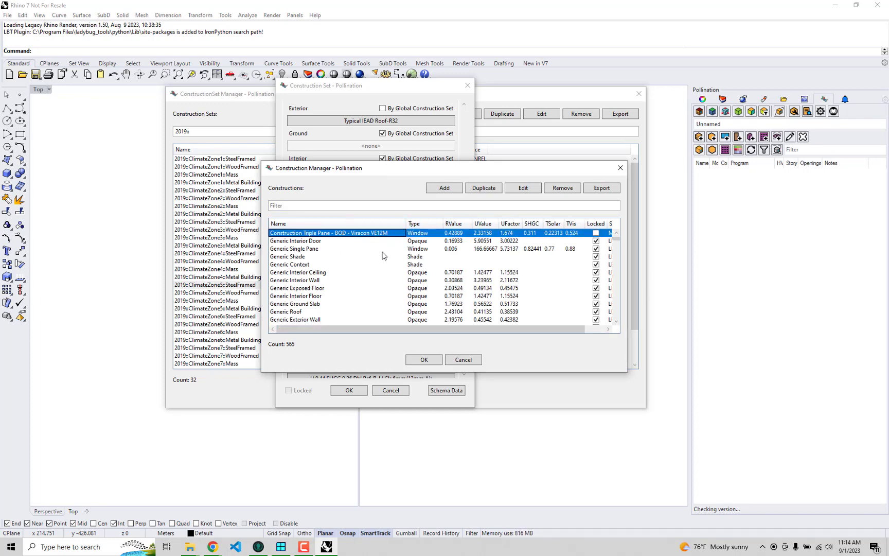
pyautogui.click(423, 360)
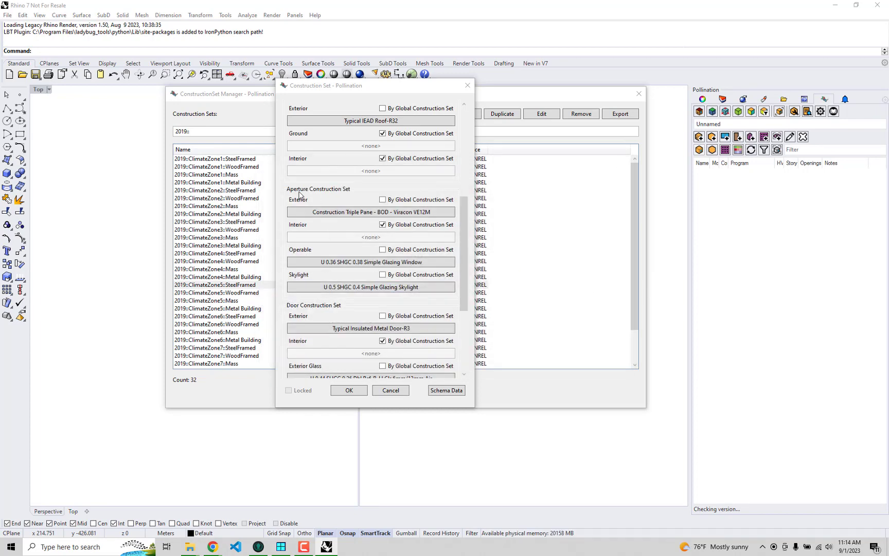
# - Assign Construction Triple Pane - BOD - Viracon VE12M to the operable and skylight apertures as well
pyautogui.click(377, 264)
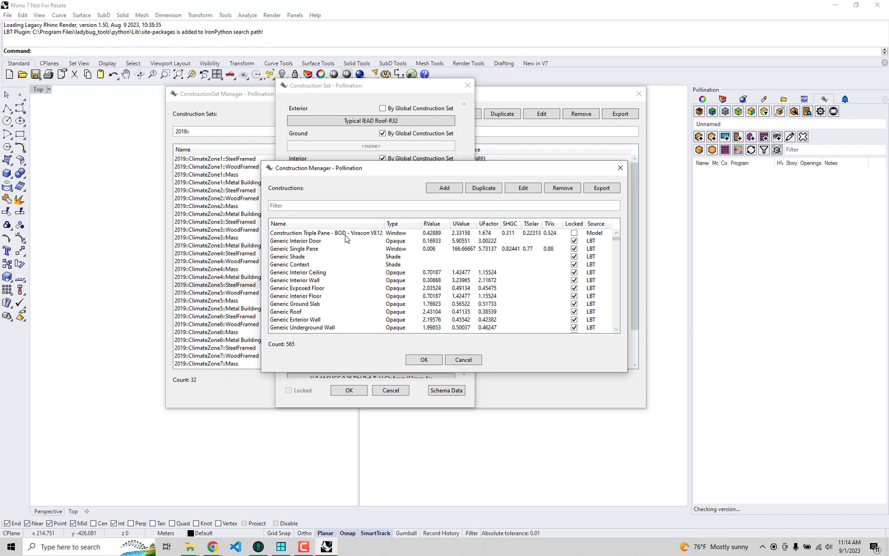
pyautogui.click(346, 234)
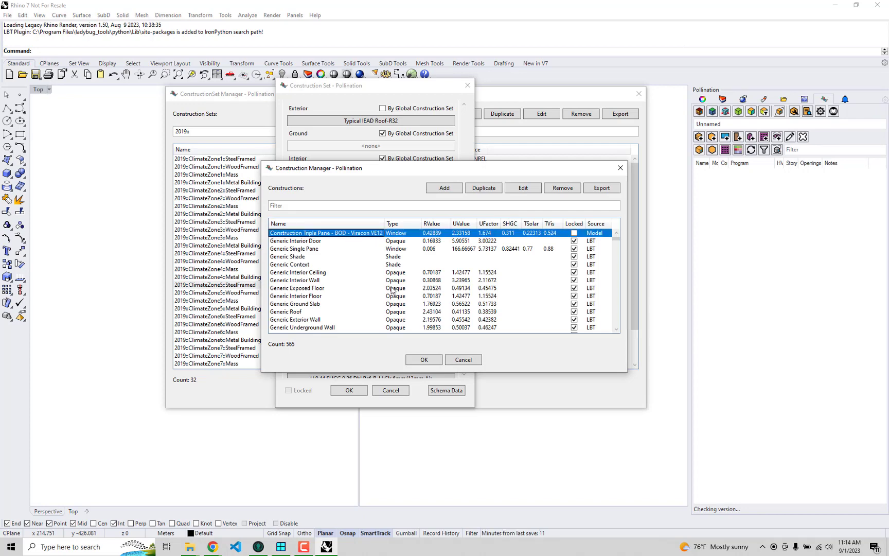
pyautogui.click(424, 361)
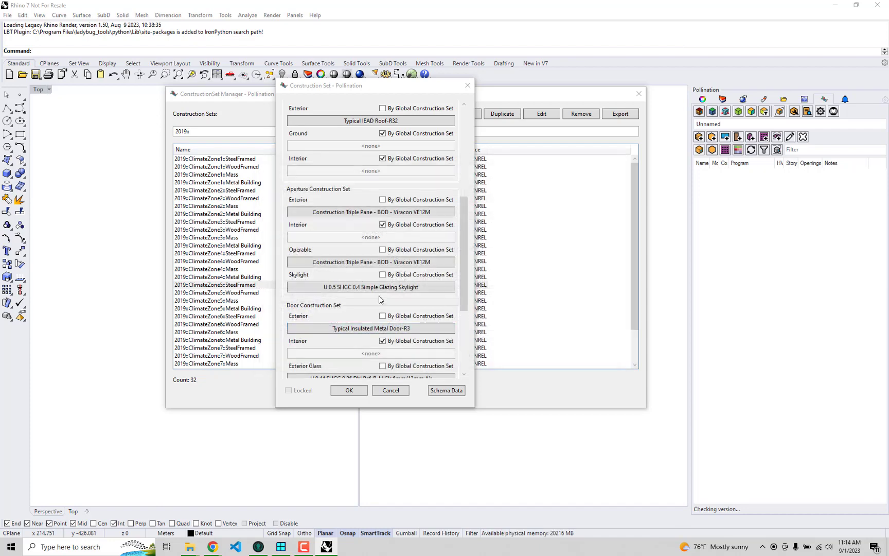
pyautogui.click(348, 292)
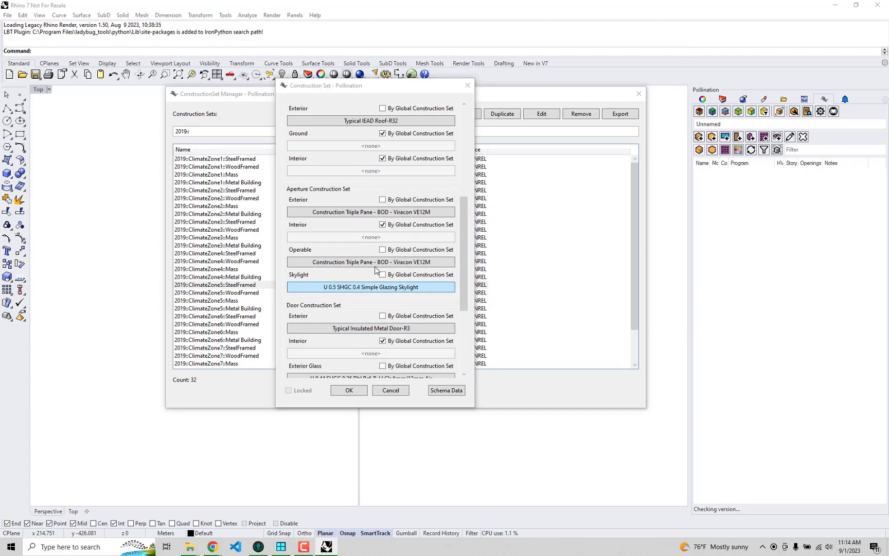
pyautogui.click(349, 233)
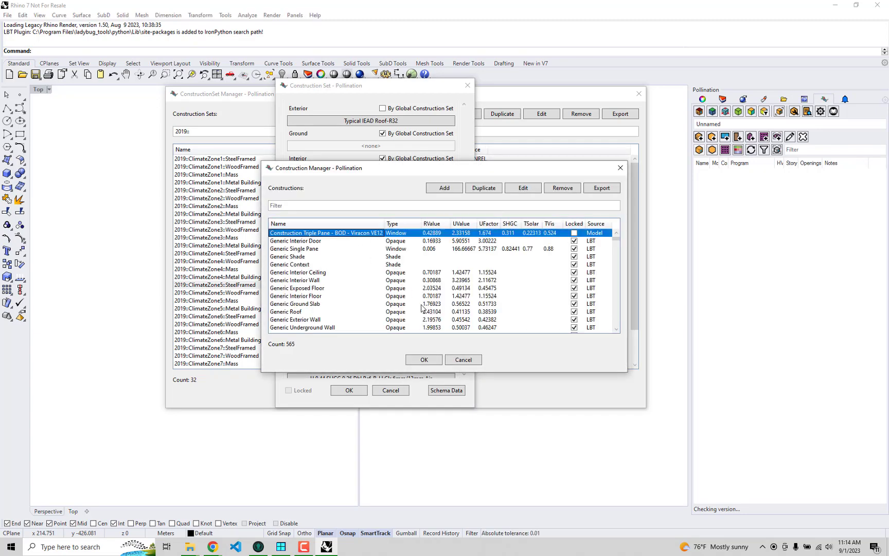
pyautogui.click(425, 360)
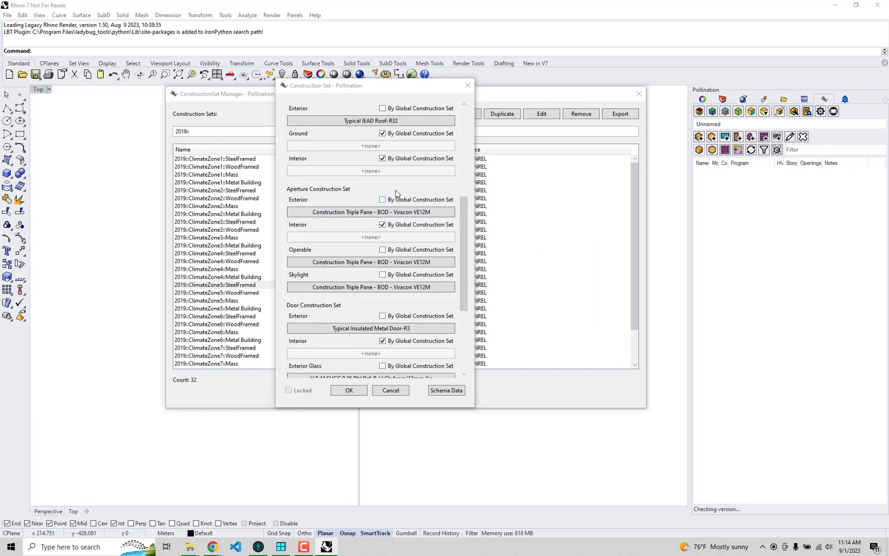
# - Review the set's door, shade and air boundary constructions, its ID and name, and its floor, roof and aperture assignments
pyautogui.scroll(-4, 420, 227)
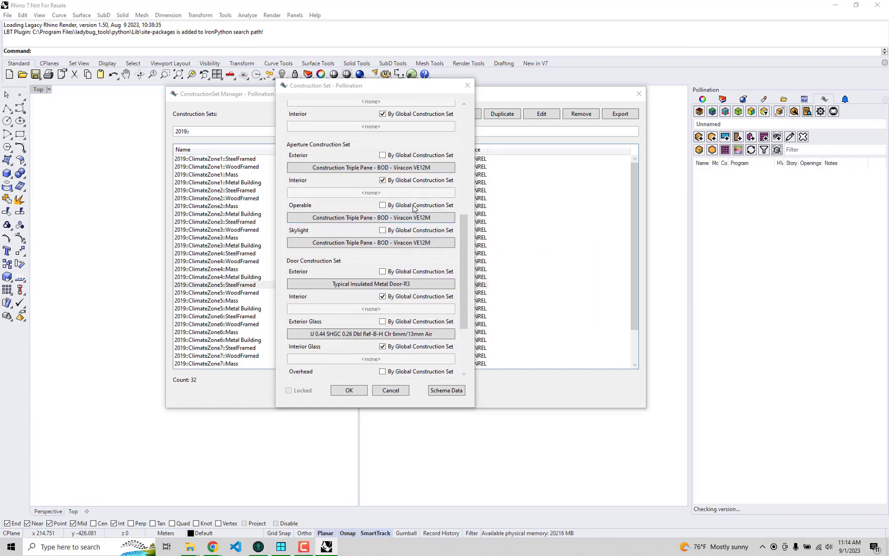
pyautogui.scroll(-1, 352, 255)
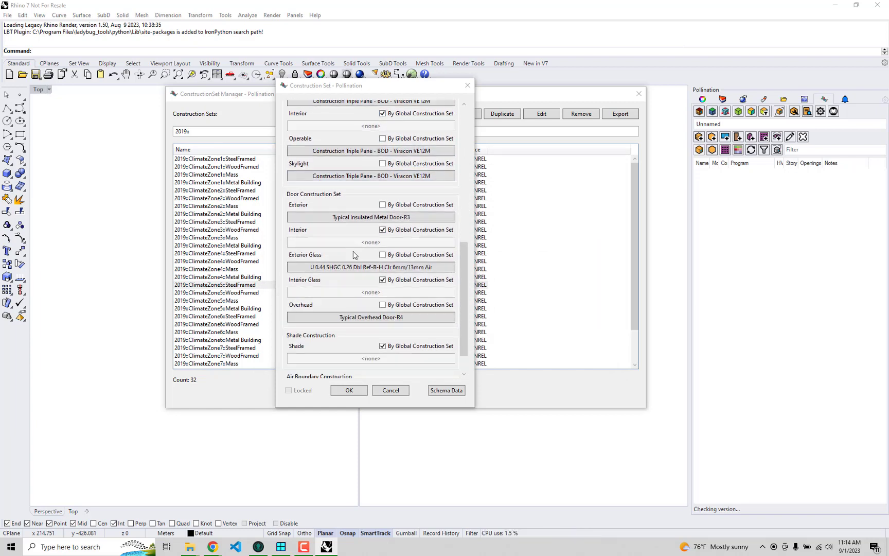
pyautogui.scroll(-1, 360, 252)
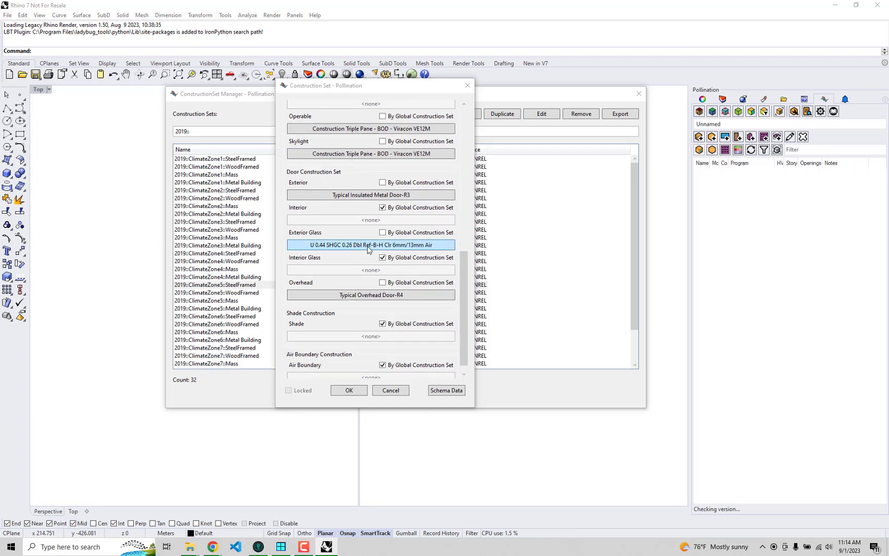
pyautogui.scroll(-1, 394, 190)
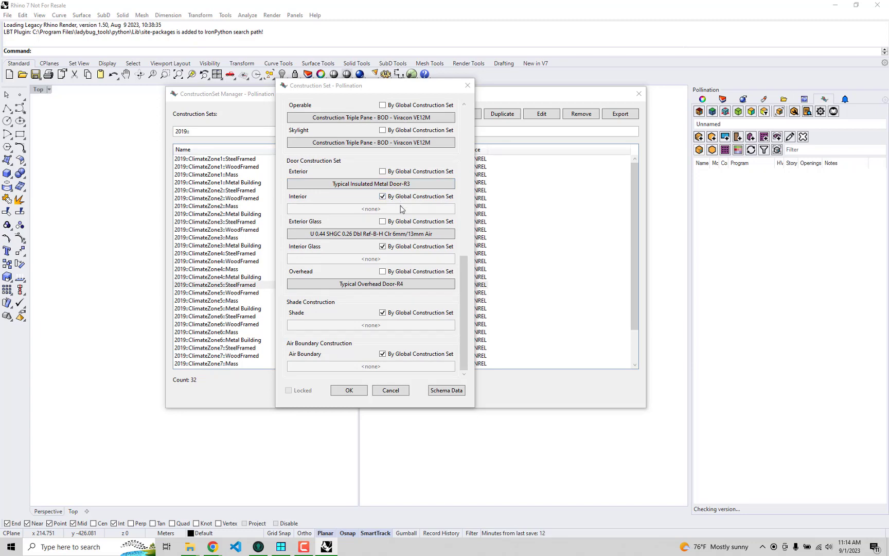
pyautogui.scroll(15, 402, 206)
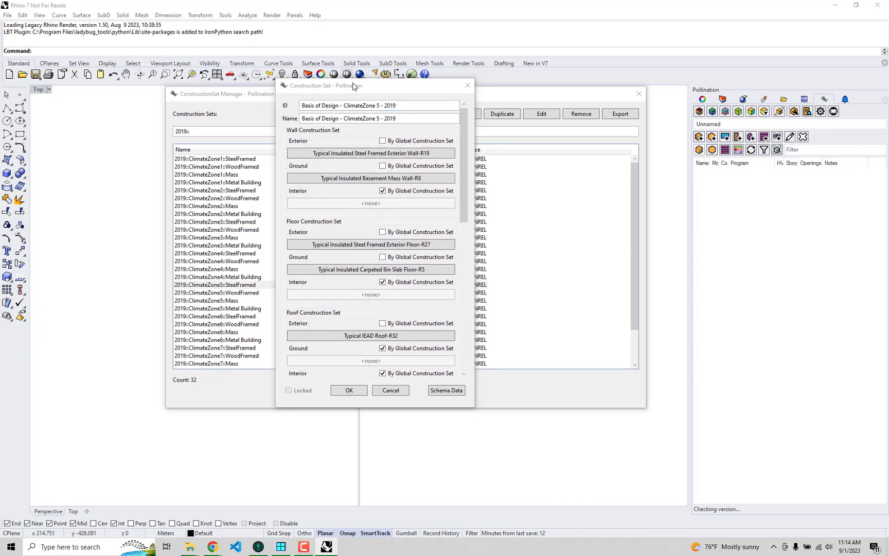
pyautogui.moveTo(397, 106); pyautogui.dragTo(276, 109)
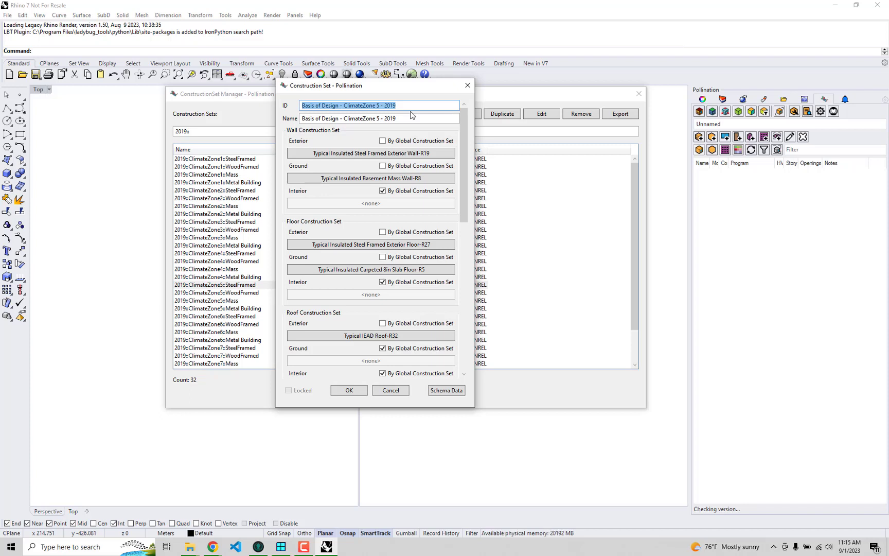
pyautogui.scroll(-2, 410, 139)
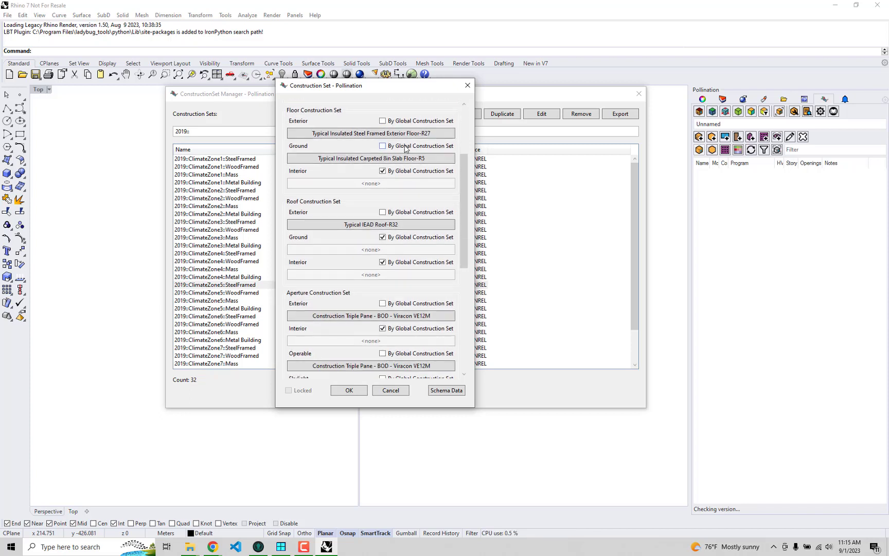
pyautogui.scroll(-3, 412, 191)
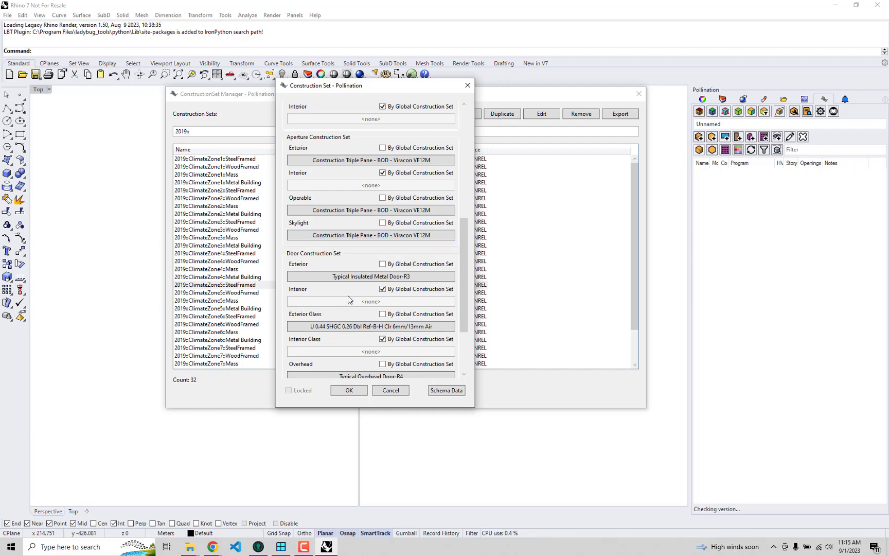
# - Save the edited construction set and select Basis of Design - ClimateZone 5 - 2019 in the ConstructionSet Manager
pyautogui.click(349, 393)
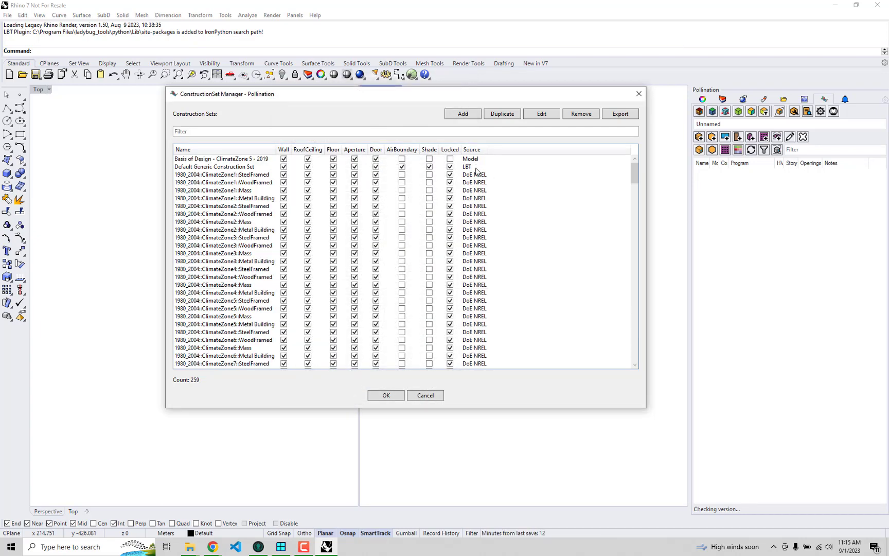
pyautogui.click(238, 160)
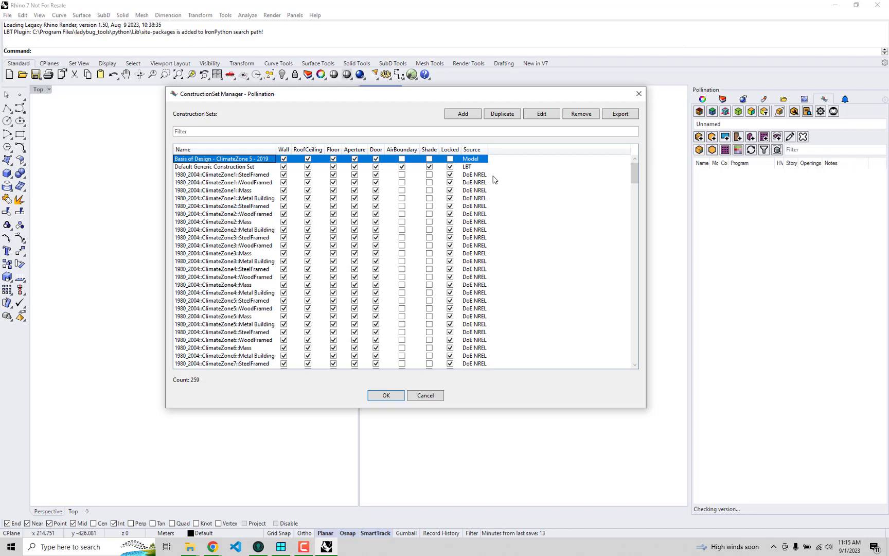
# - Accept the changes in the ConstructionSet Manager and start saving the model as a new file on the Desktop
pyautogui.click(387, 396)
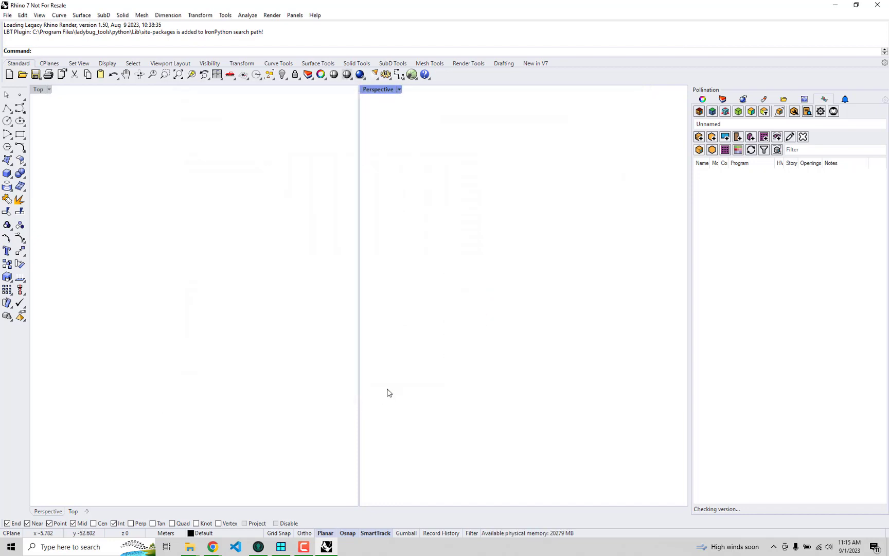
pyautogui.click(7, 14)
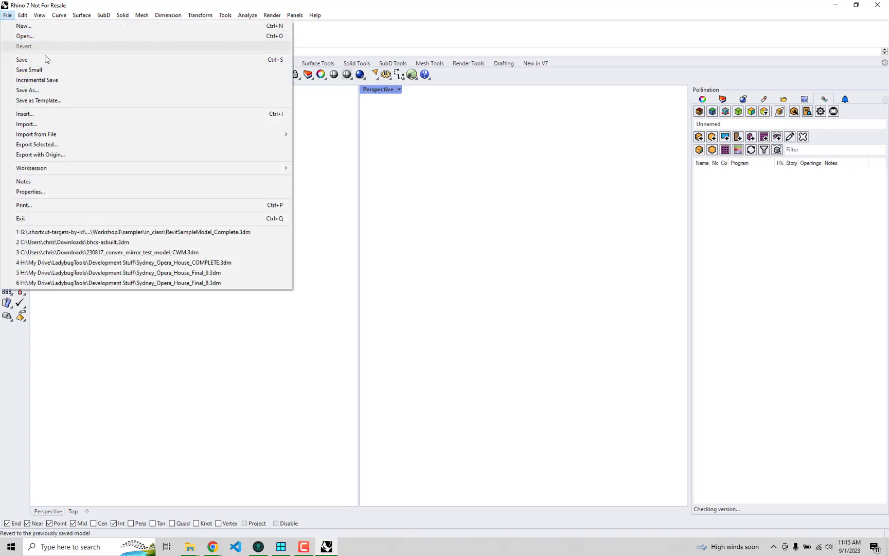
pyautogui.click(41, 92)
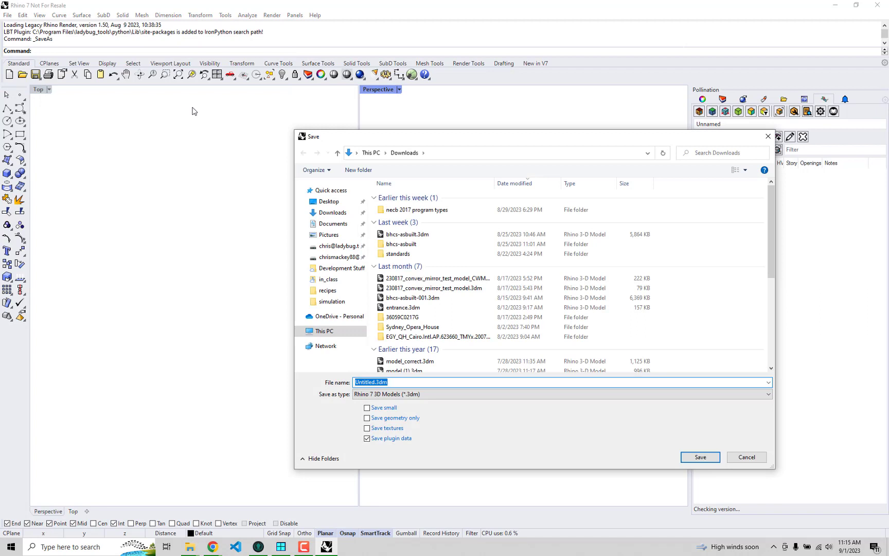
pyautogui.click(332, 201)
pyautogui.moveTo(428, 140); pyautogui.dragTo(329, 124)
# - Name the file BOD_standards.3dm and save it as a Rhino 7 3D model with plugin data included
pyautogui.doubleClick(270, 367)
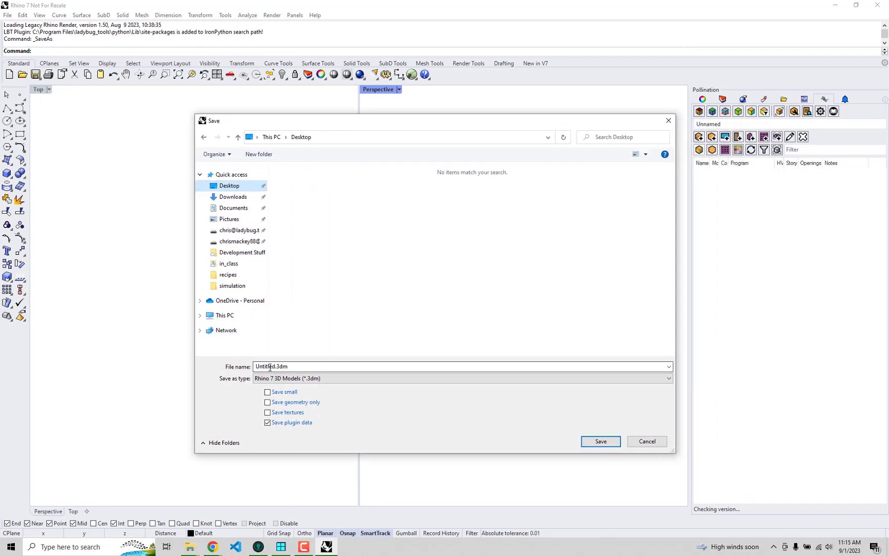
pyautogui.click(275, 366)
pyautogui.moveTo(276, 366); pyautogui.dragTo(255, 367)
pyautogui.write('B')
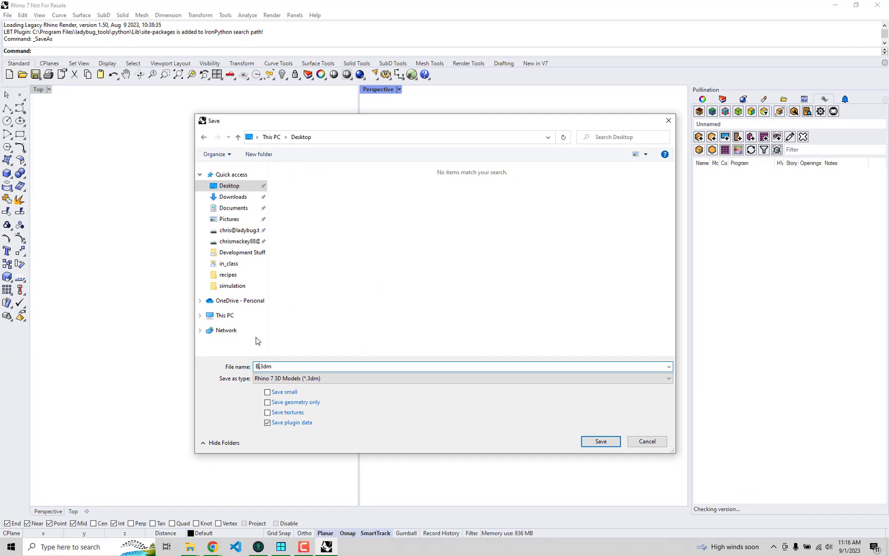
pyautogui.write('OD_standards')
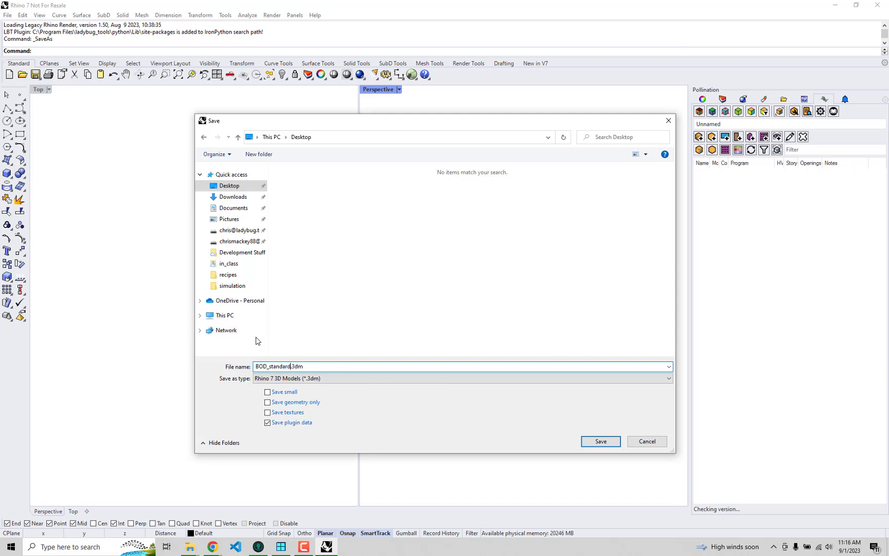
pyautogui.click(597, 442)
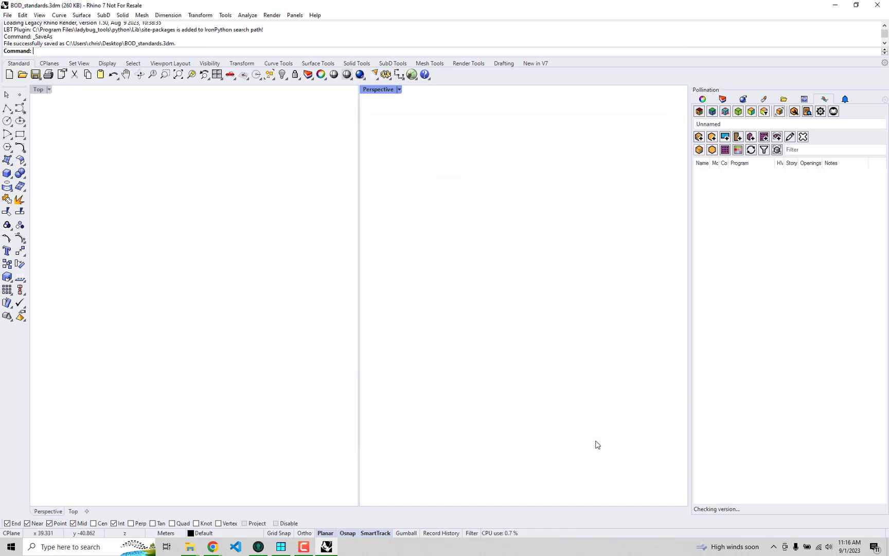